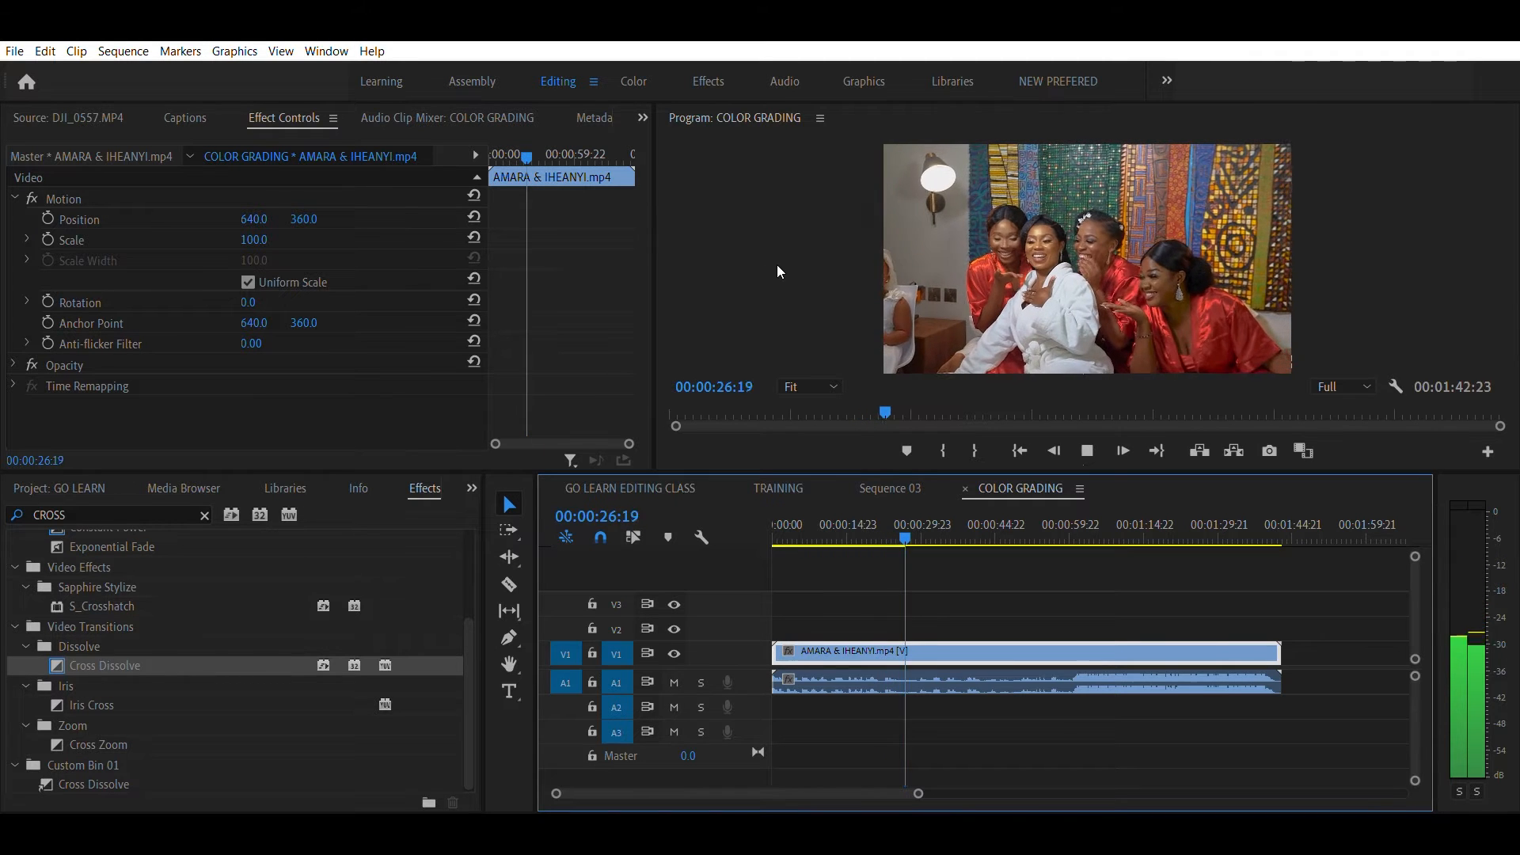
- Finish previewing the COLOR GRADING sequence and switch to the Color workspace
{"action": "left_click", "coordinate": [807, 267]}
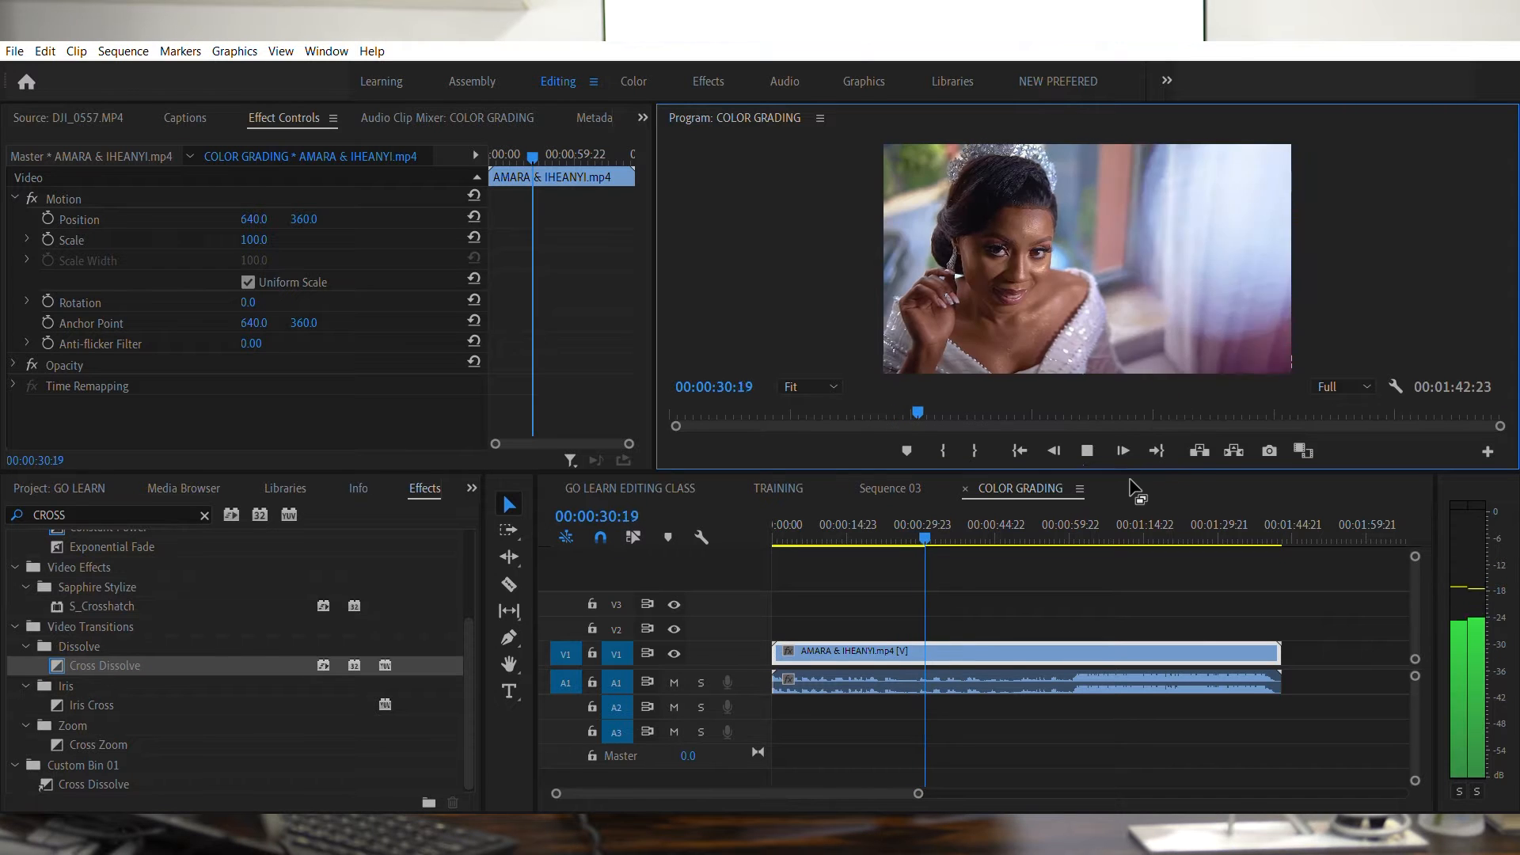
{"action": "left_click", "coordinate": [1132, 488]}
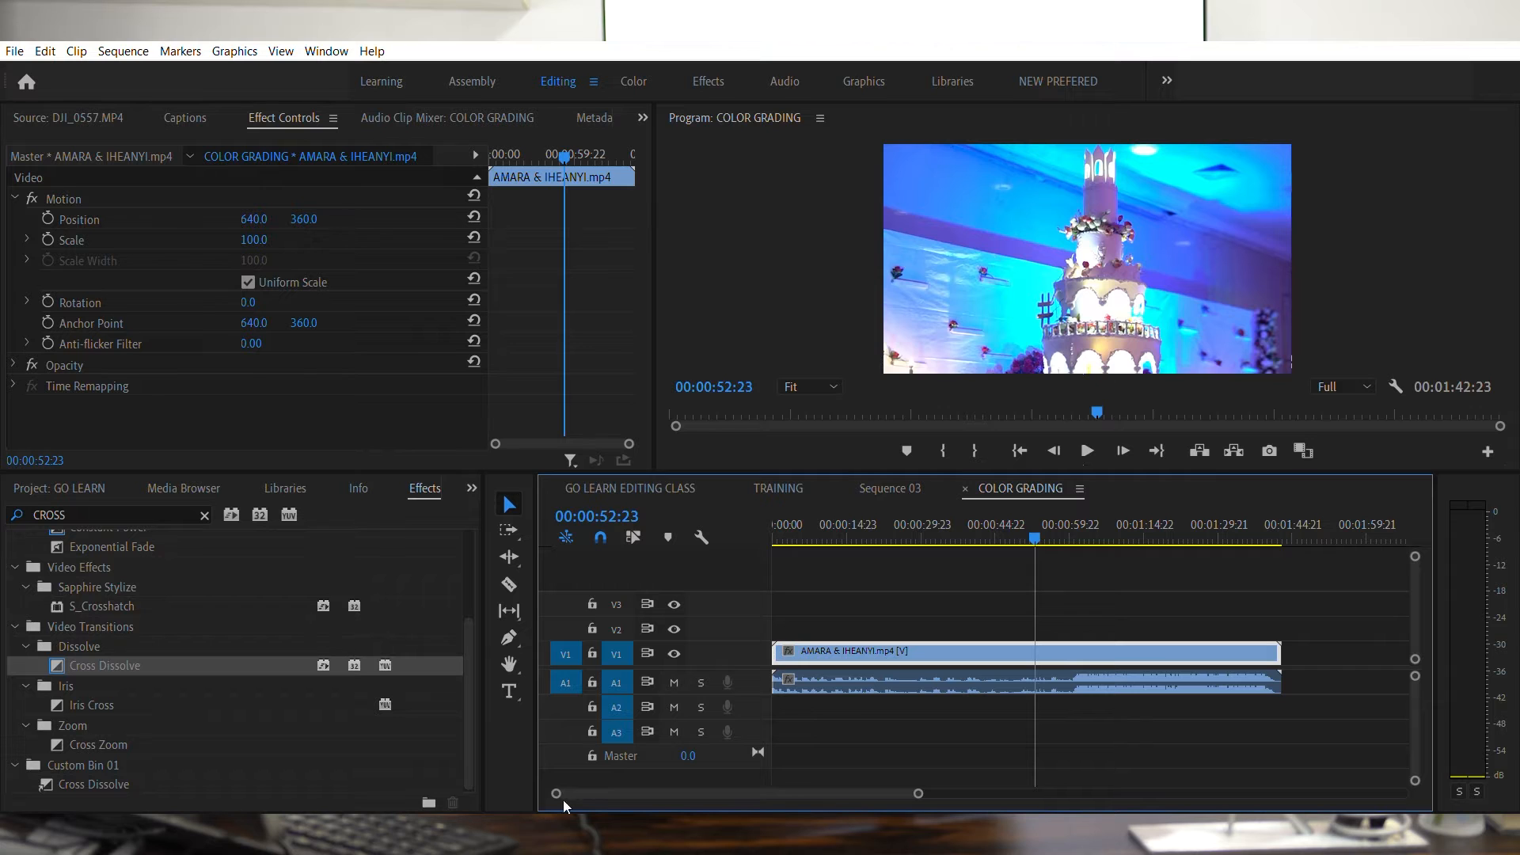
{"action": "left_click", "coordinate": [634, 81]}
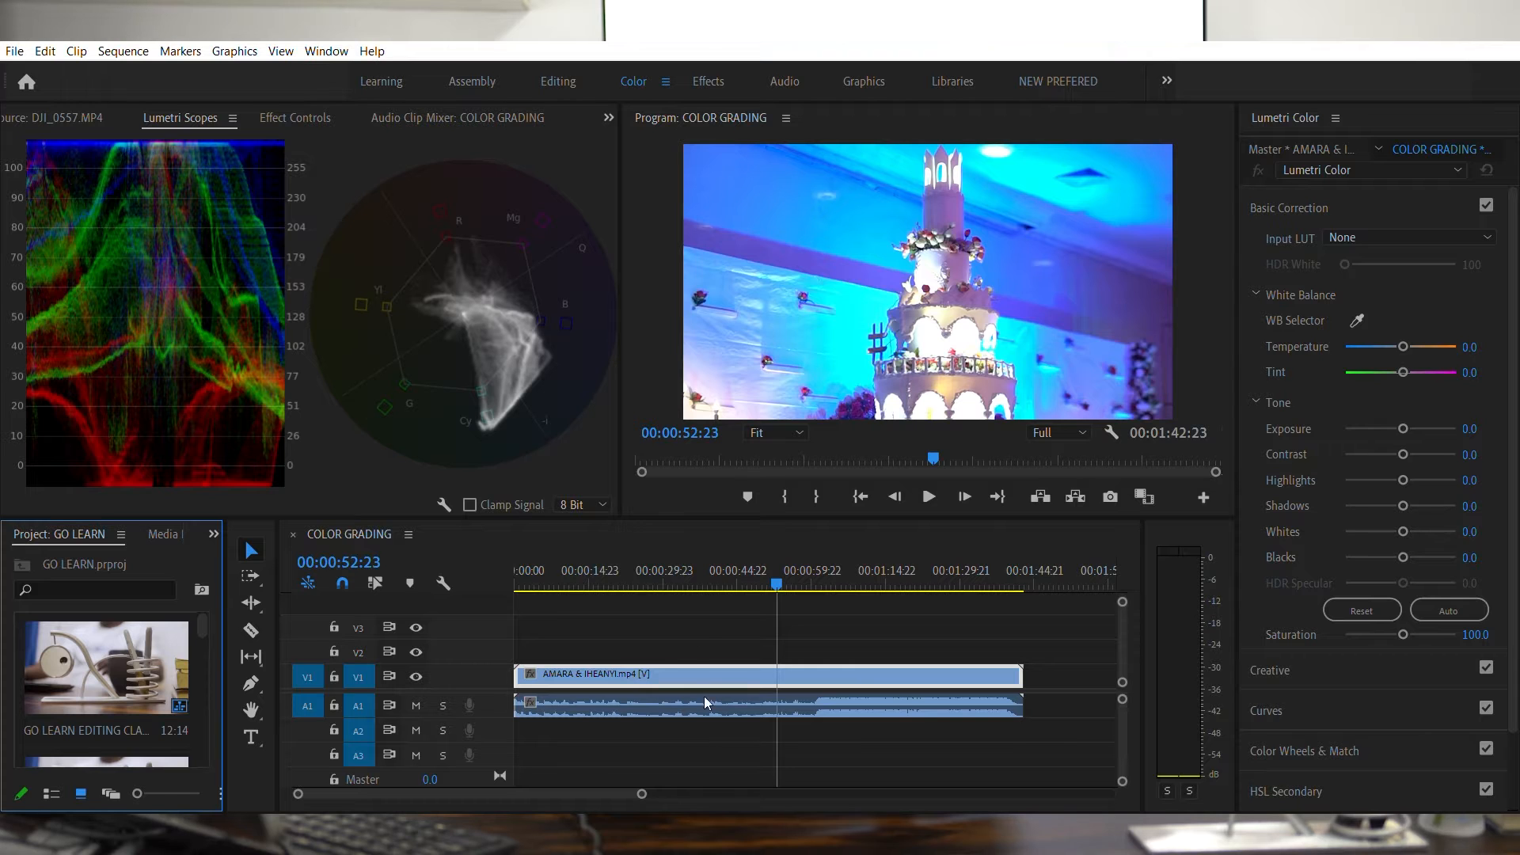
- Place the 7H9A6615.MOV clip on V2 at the start of the sequence and preview its footage
{"action": "left_click_drag", "start_coordinate": [655, 621], "coordinate": [505, 630]}
{"action": "left_click_drag", "start_coordinate": [547, 563], "coordinate": [593, 571]}
{"action": "left_click", "coordinate": [593, 646]}
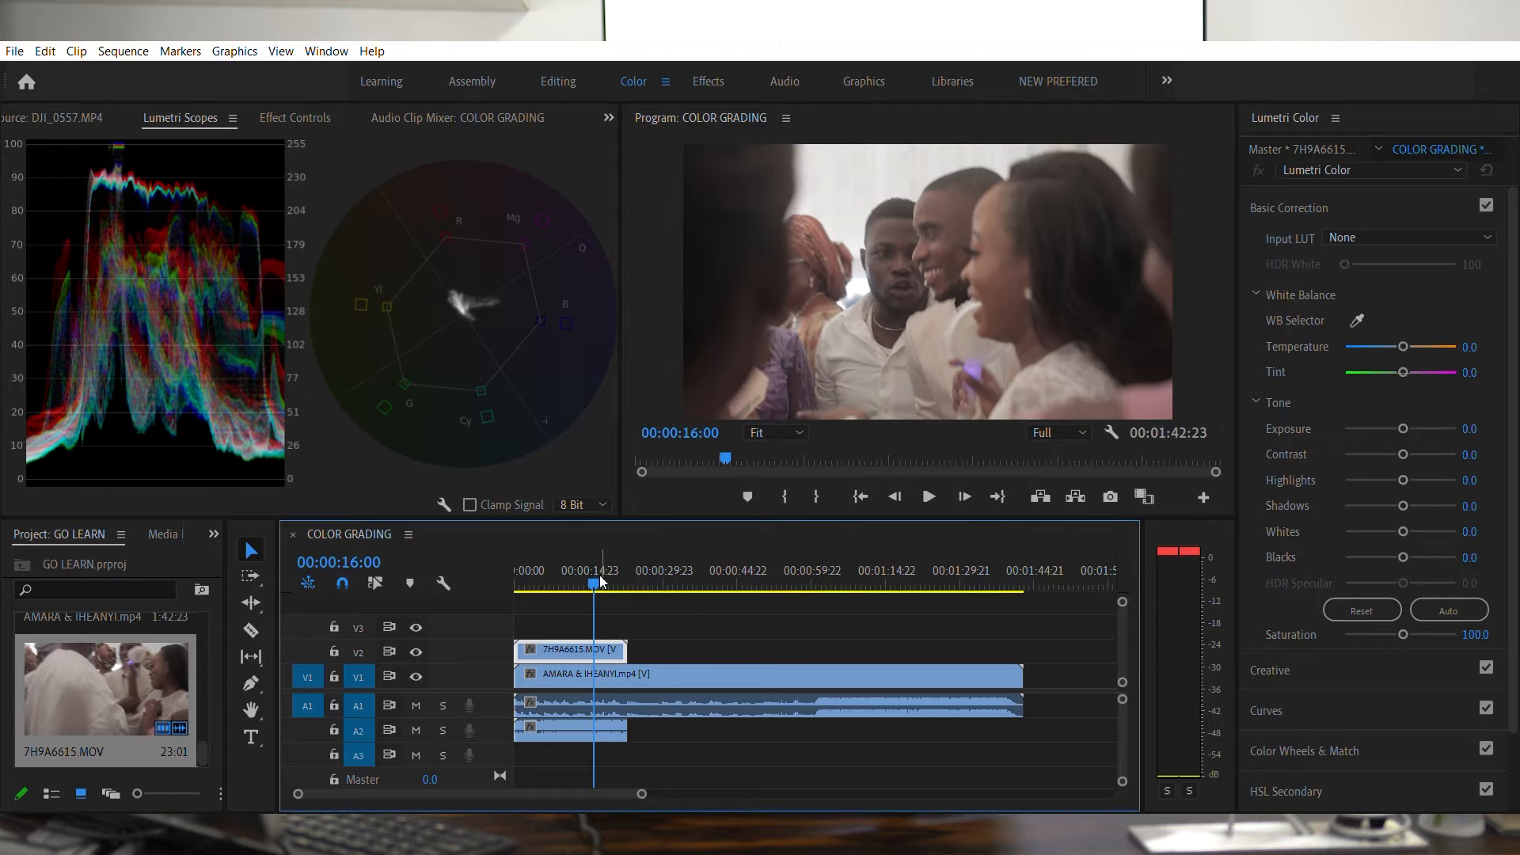
{"action": "key", "text": "space"}
{"action": "left_click_drag", "start_coordinate": [597, 560], "coordinate": [580, 562]}
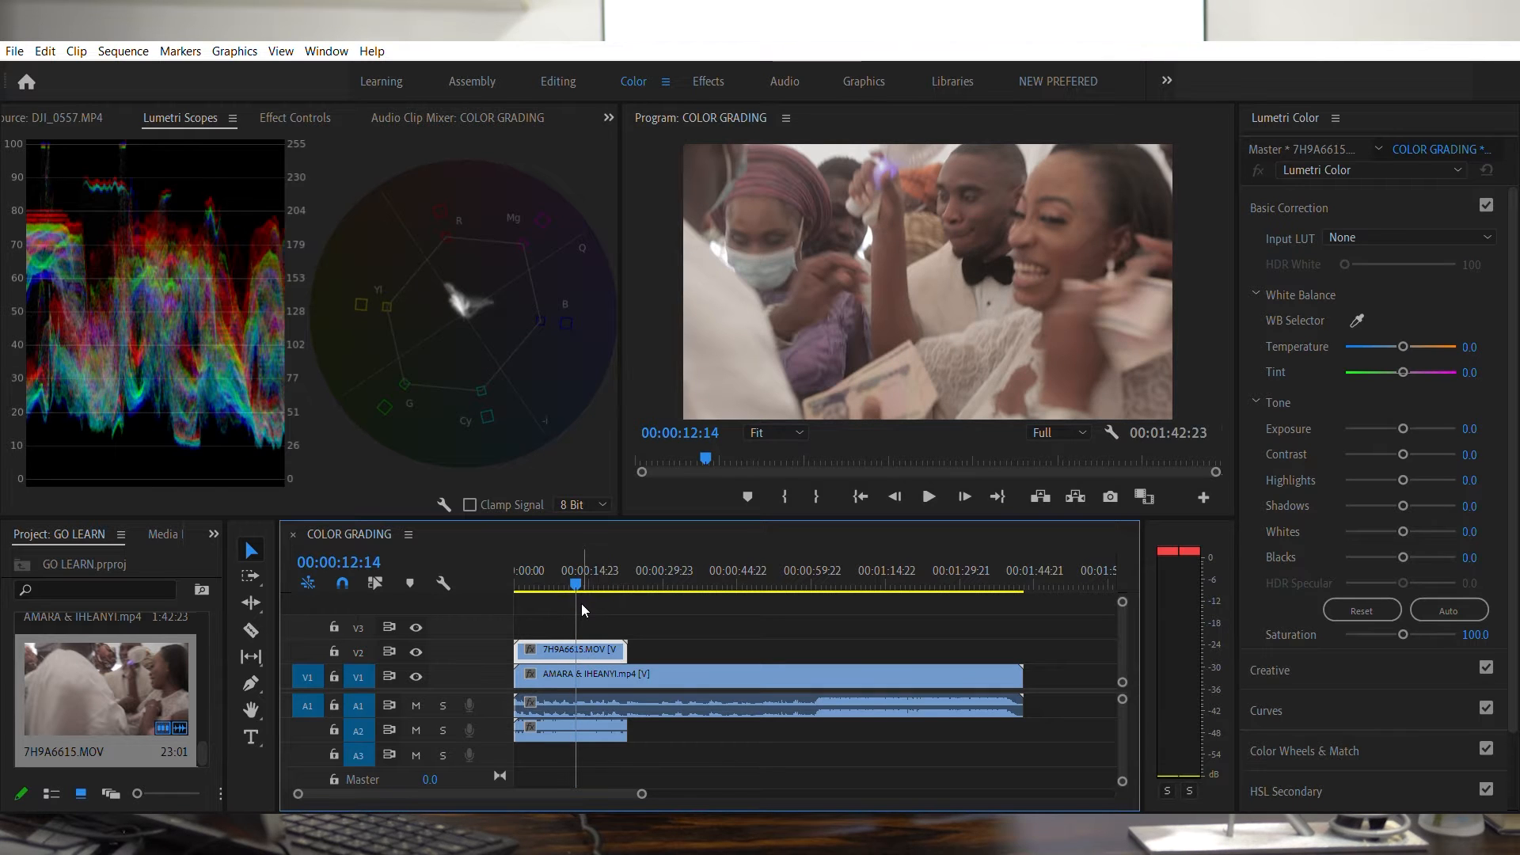
- Delete the 7H9A6615.MOV clip's video and audio from the sequence
{"action": "key", "text": "Delete"}
{"action": "left_click", "coordinate": [584, 722]}
{"action": "key", "text": "Delete"}
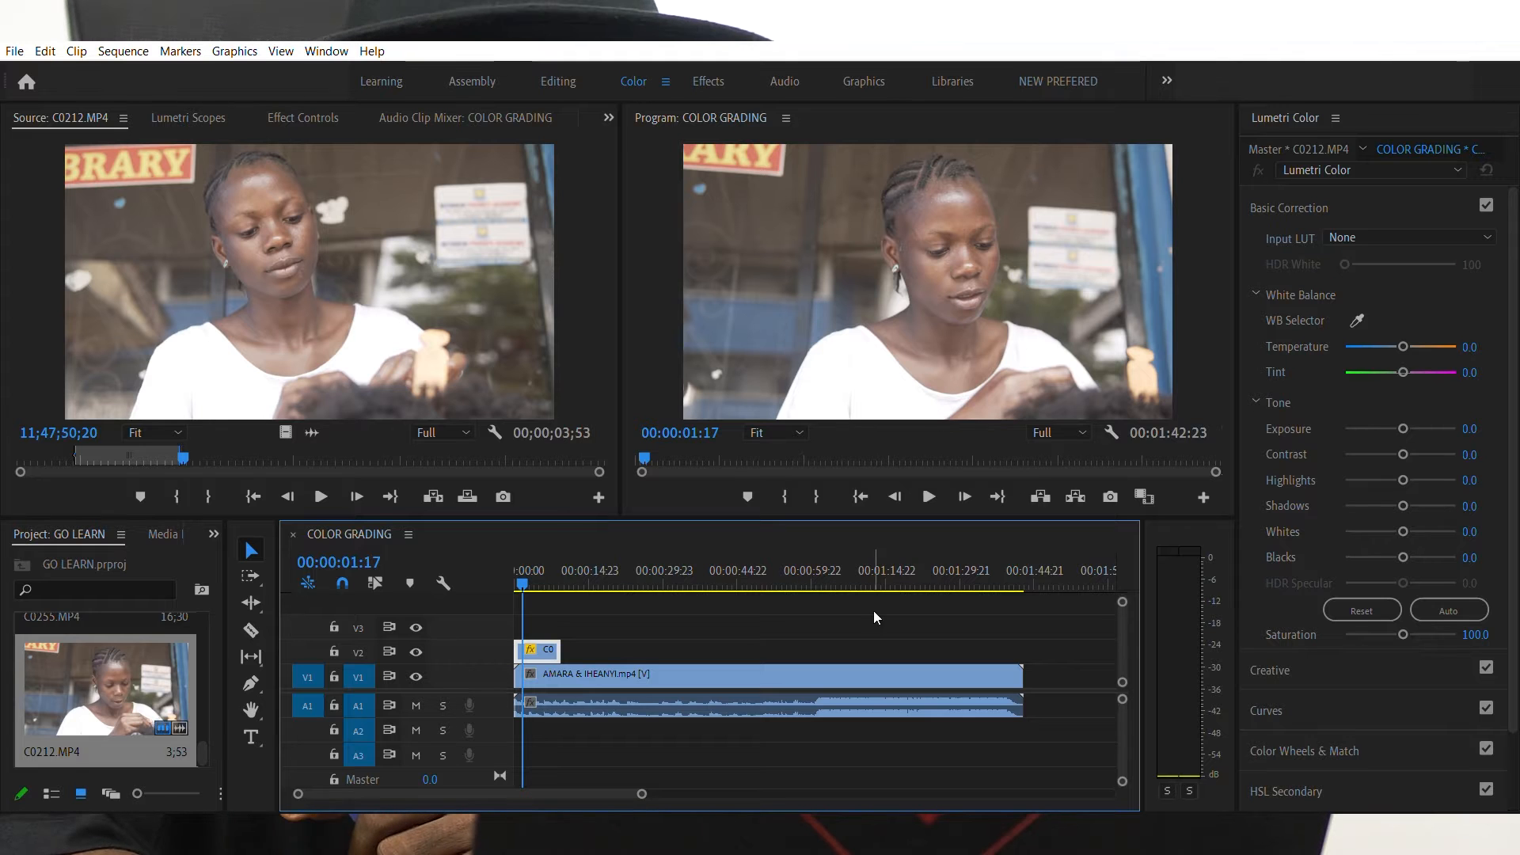
- Stop playback at 00:00:03:05 and show the Lumetri Scopes for the C0212.MP4 clip on V2
{"action": "key", "text": "space"}
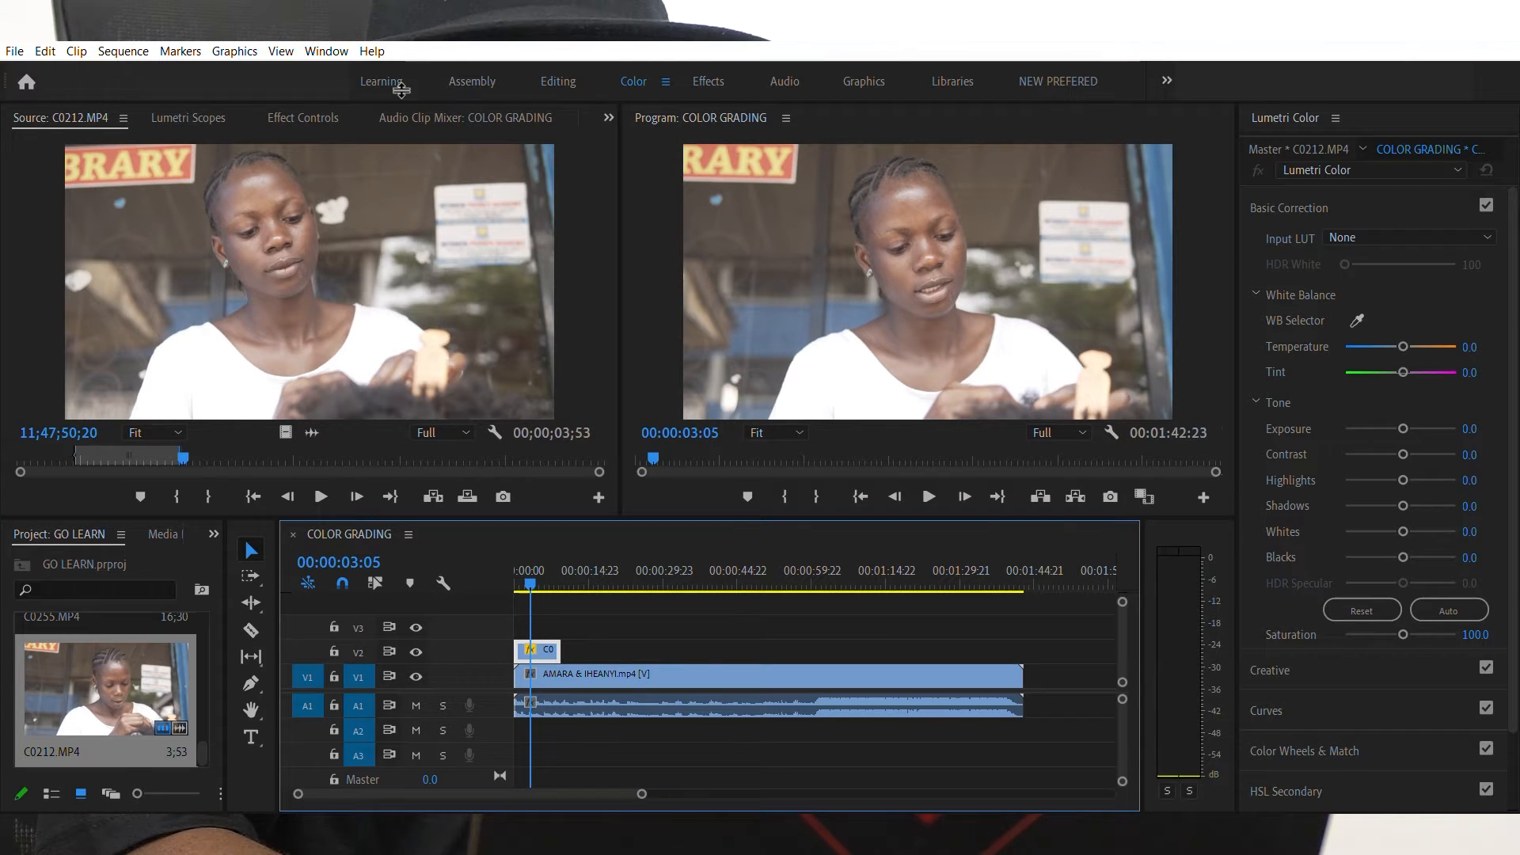
{"action": "left_click", "coordinate": [198, 119]}
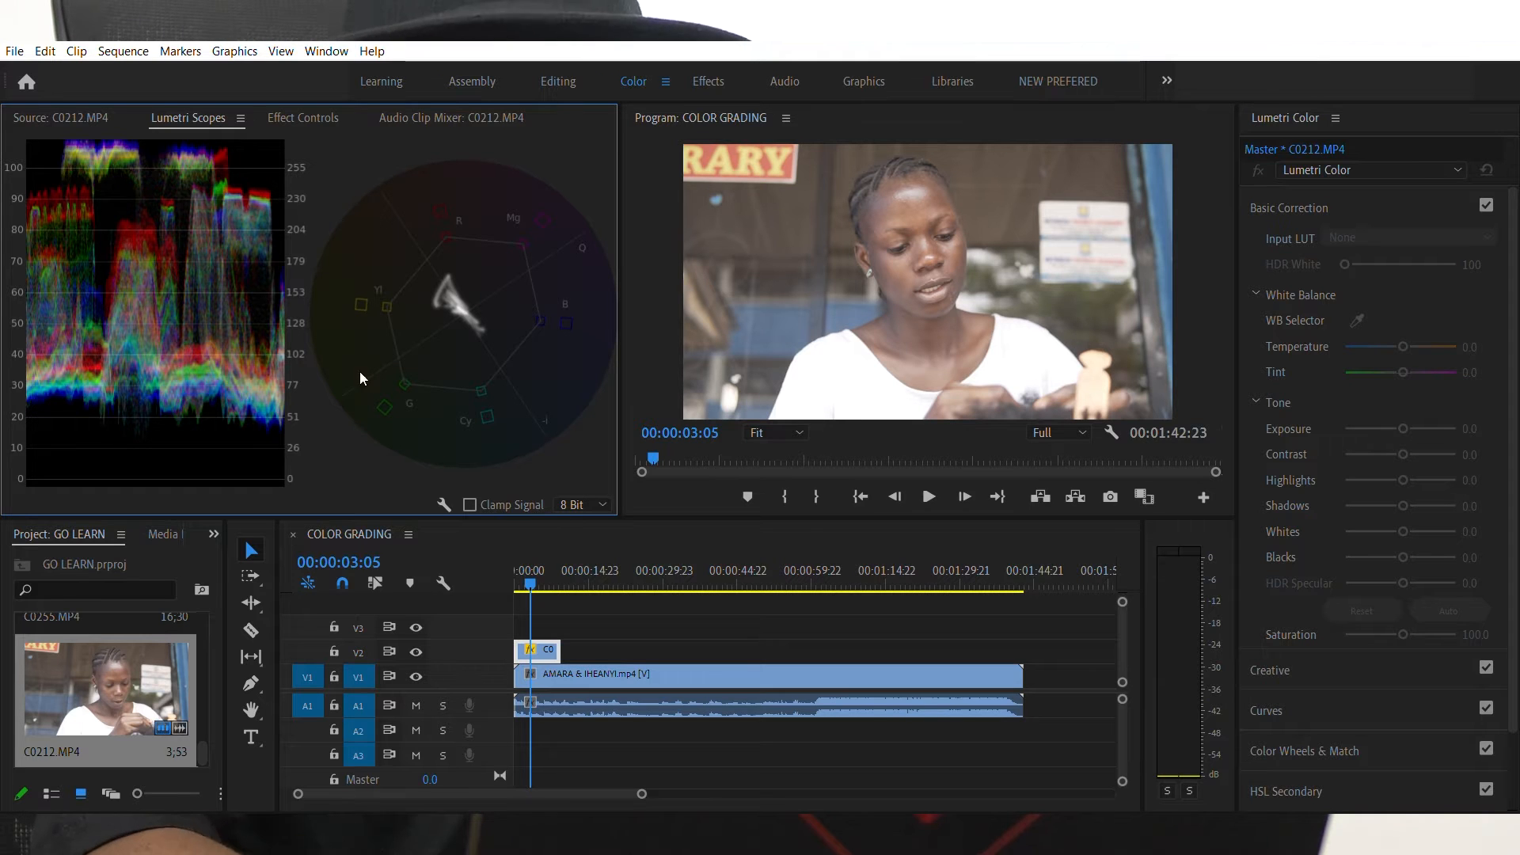
{"action": "left_click", "coordinate": [545, 636]}
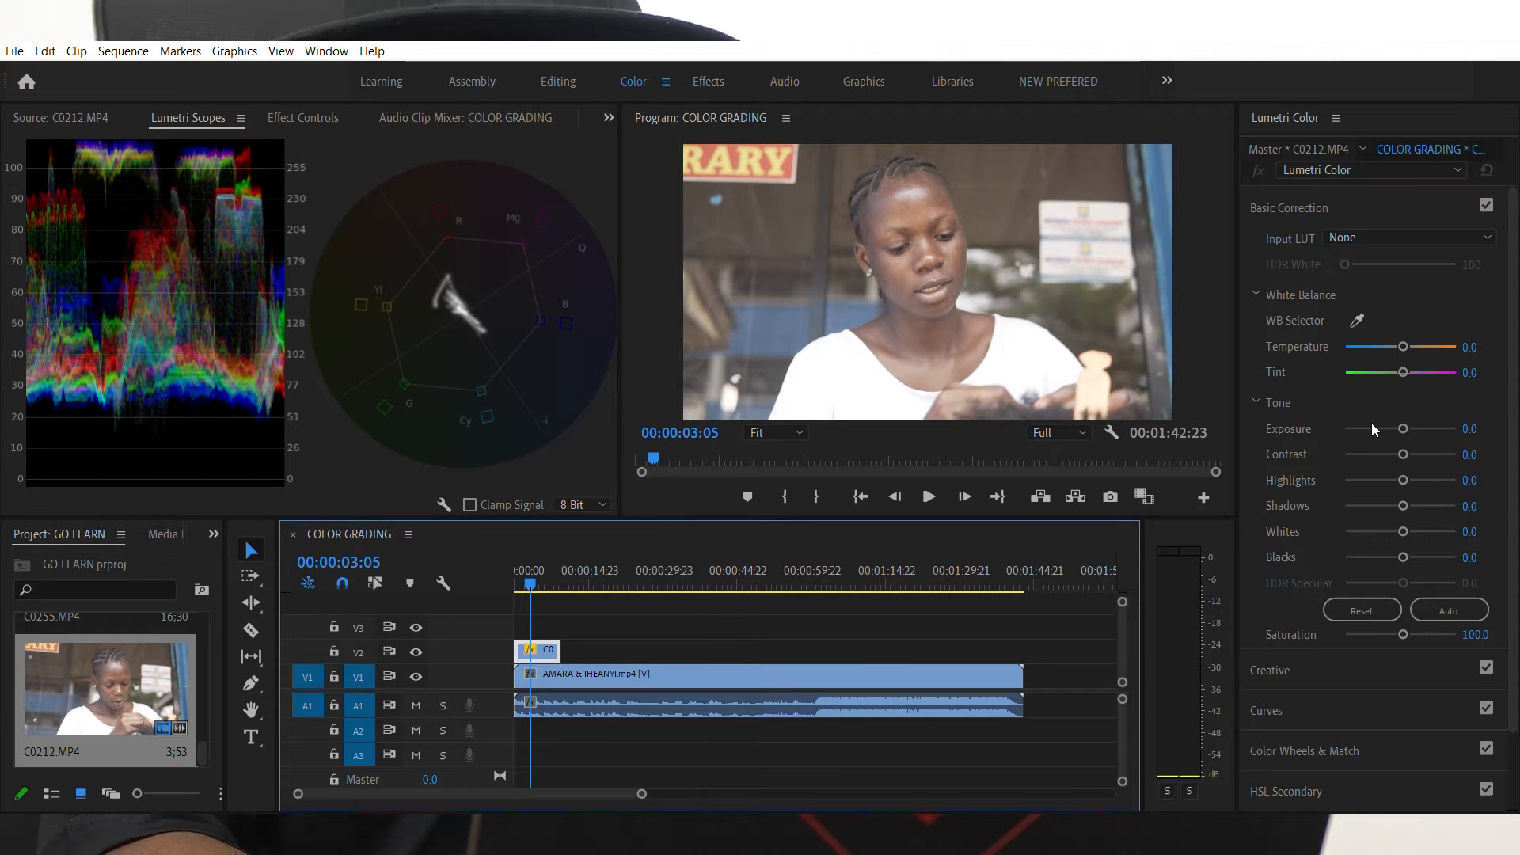
- Set the C0212.MP4 clip's exposure to -0.6 and its blacks to -100 in the basic correction
{"action": "left_click_drag", "start_coordinate": [1414, 418], "coordinate": [1422, 415]}
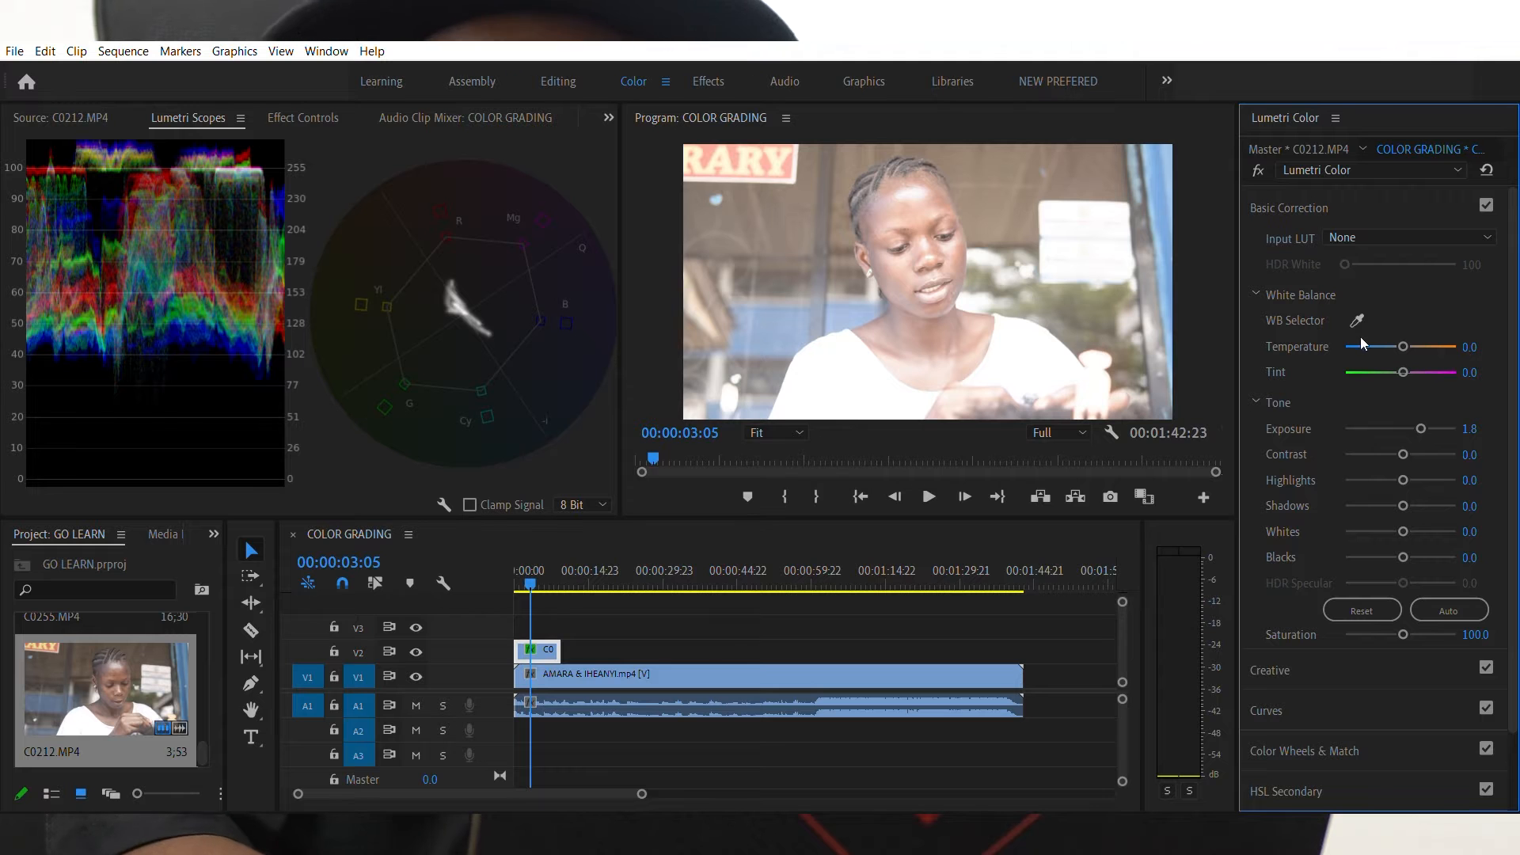
{"action": "left_click_drag", "start_coordinate": [1418, 415], "coordinate": [1395, 421]}
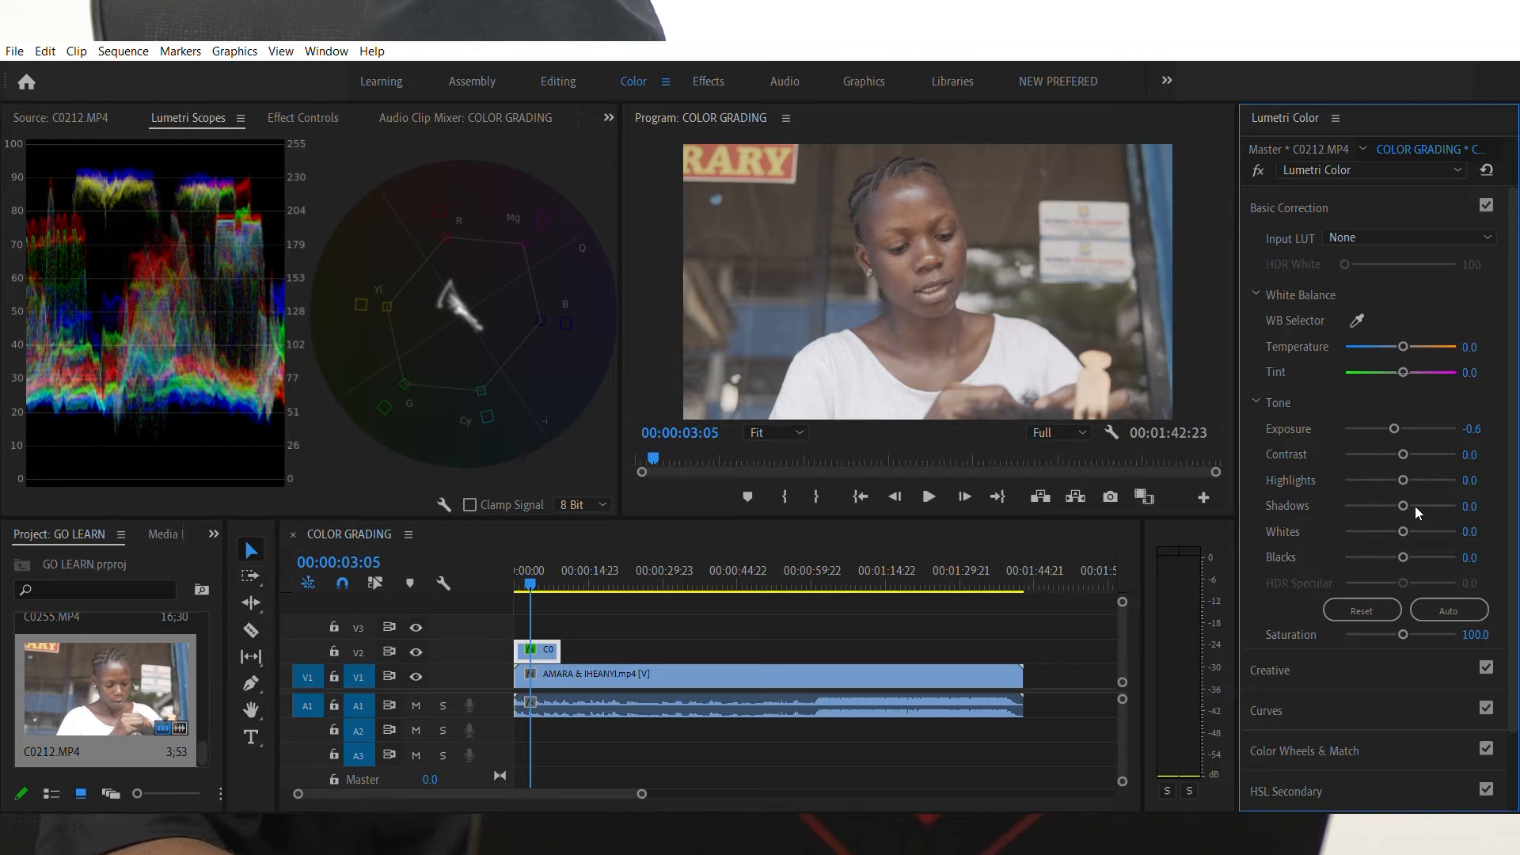
{"action": "left_click_drag", "start_coordinate": [1403, 558], "coordinate": [1121, 617]}
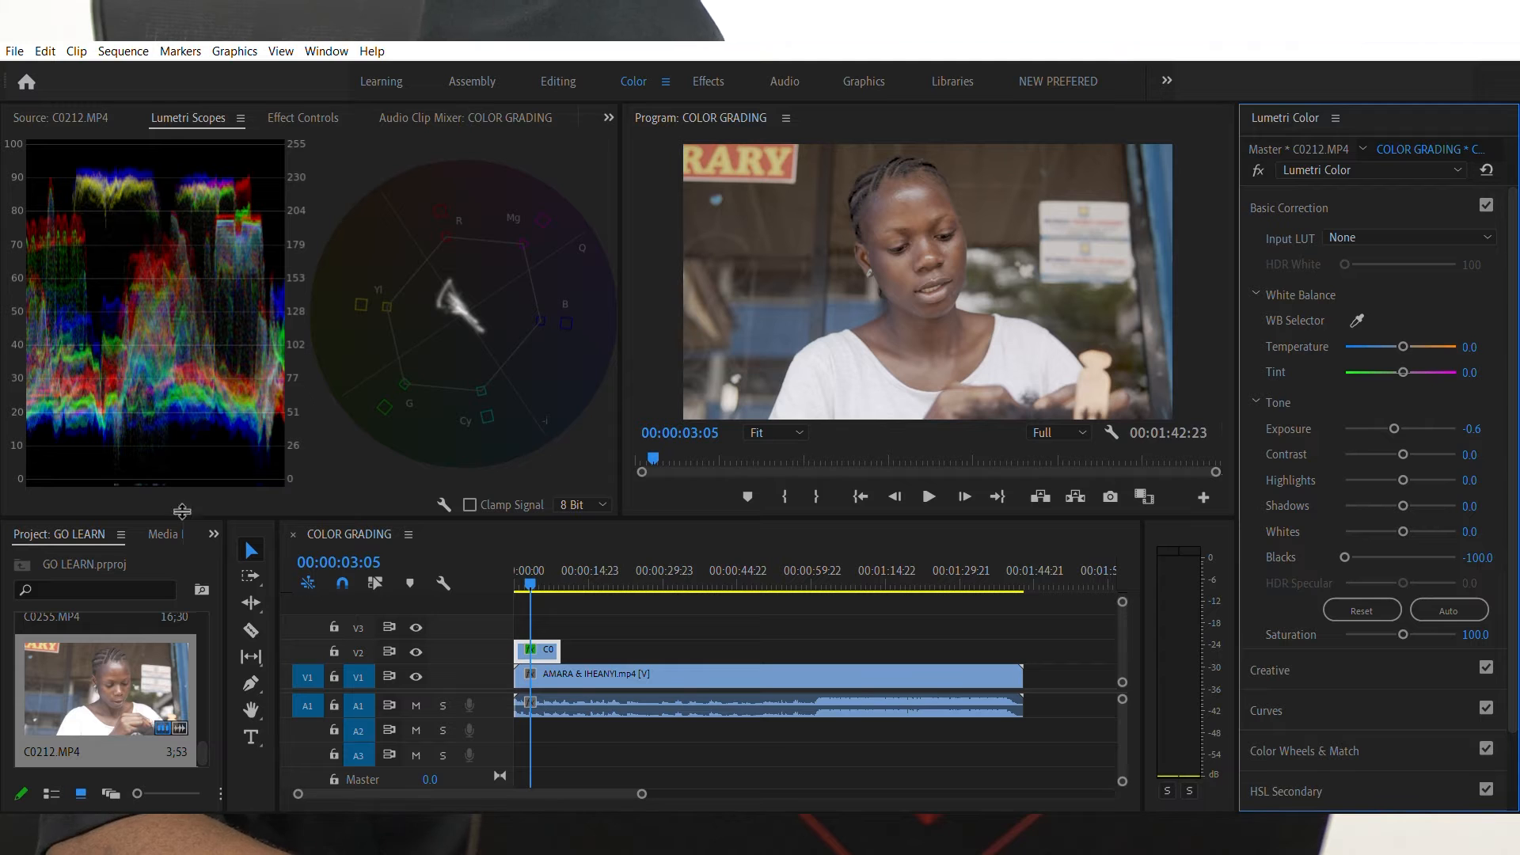
- Try lowering the Shadows color wheel's luminance to its minimum, and reset it to the default
{"action": "left_click", "coordinate": [1329, 208]}
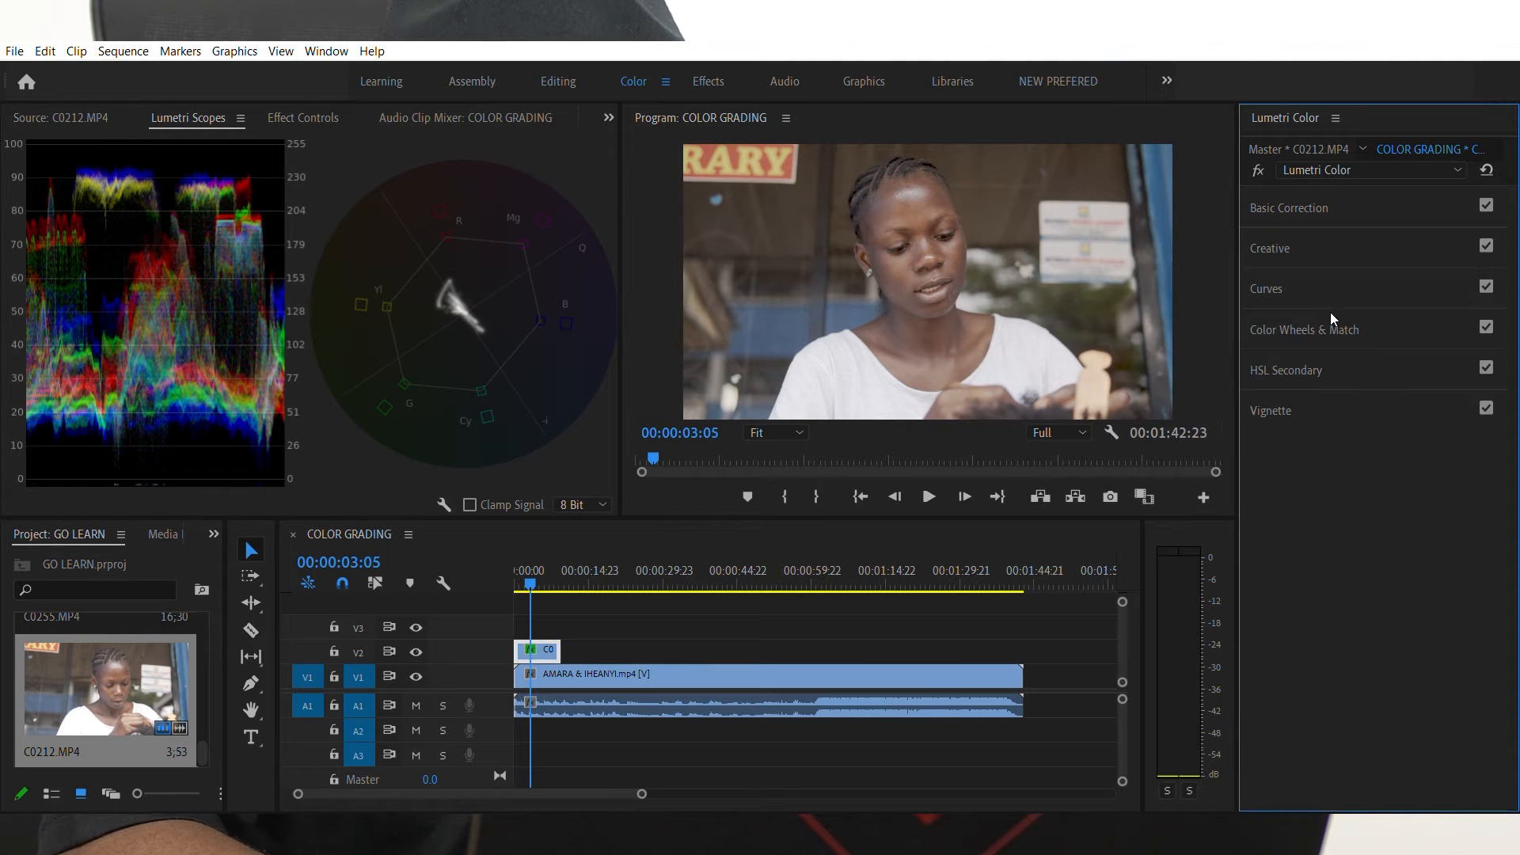
{"action": "left_click", "coordinate": [1331, 314]}
{"action": "left_click_drag", "start_coordinate": [1270, 613], "coordinate": [1270, 659]}
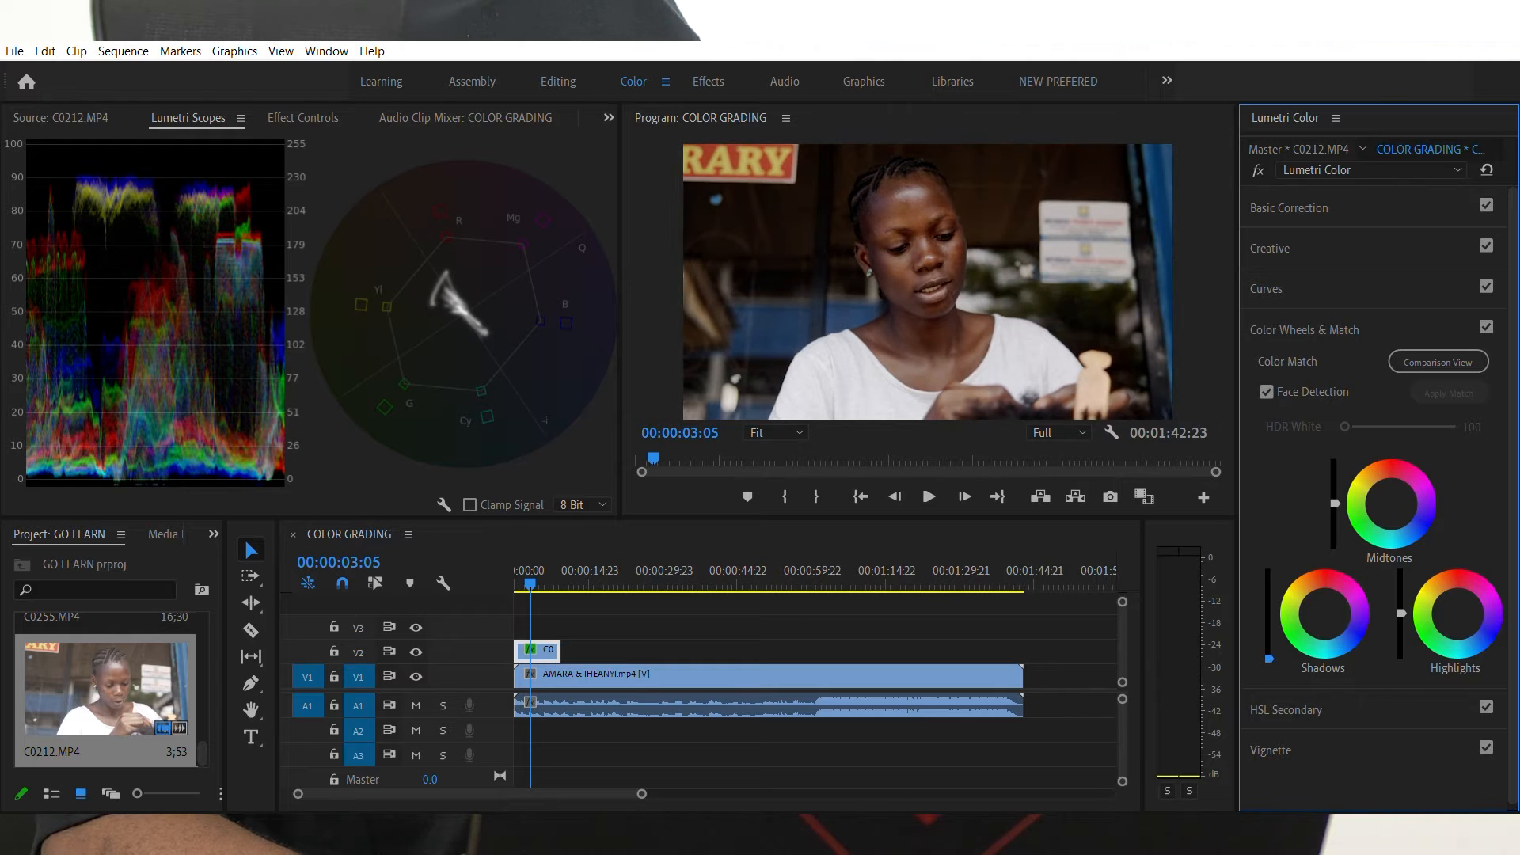
{"action": "double_click", "coordinate": [1268, 635]}
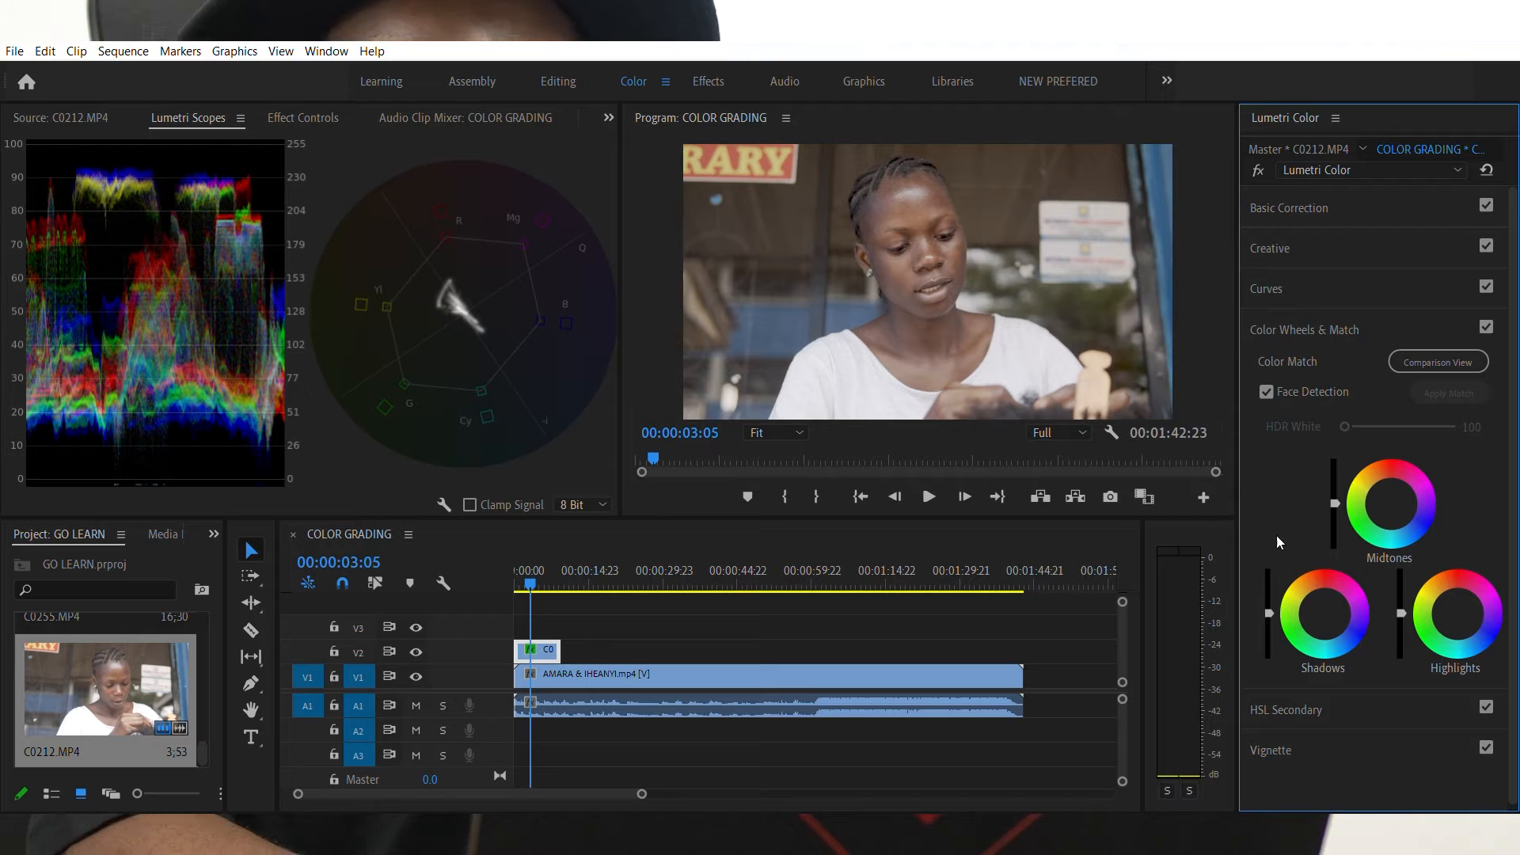
- Set the clip's contrast to 30 in the basic correction
{"action": "left_click", "coordinate": [1289, 199]}
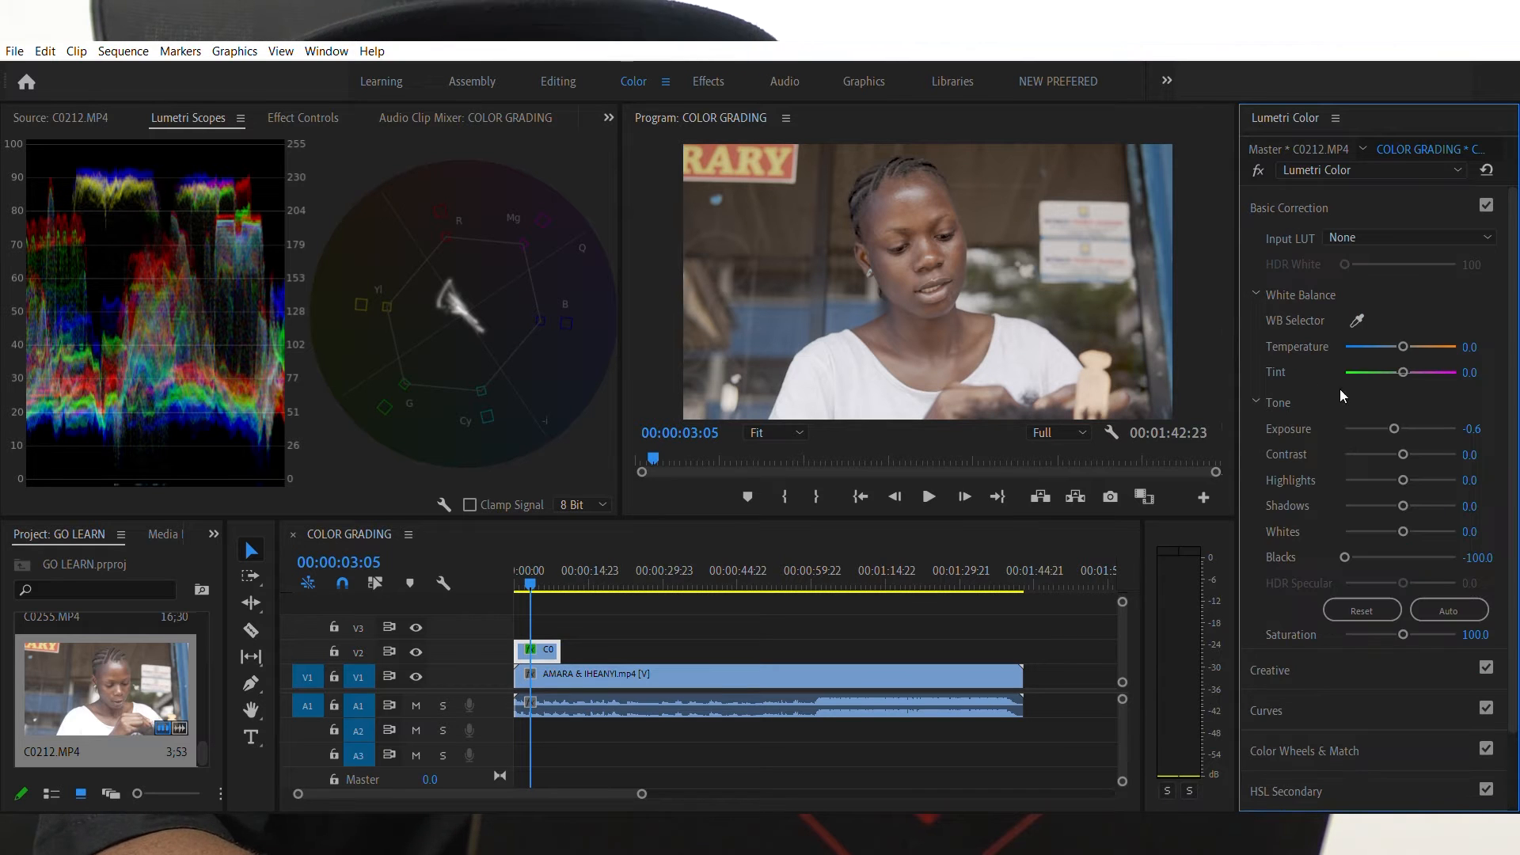
{"action": "left_click", "coordinate": [1481, 451]}
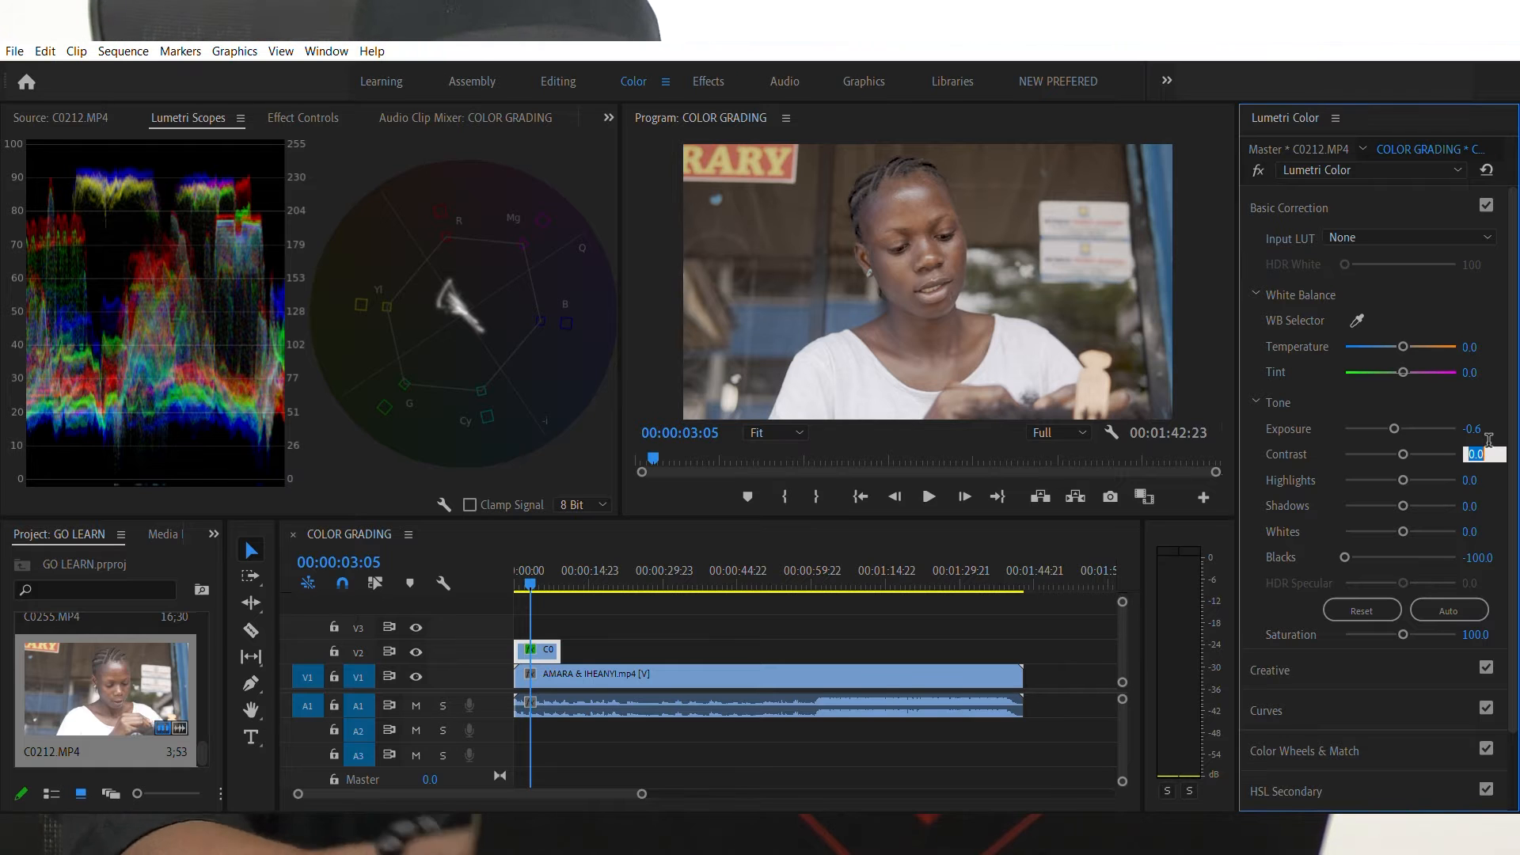
{"action": "type", "text": "30"}
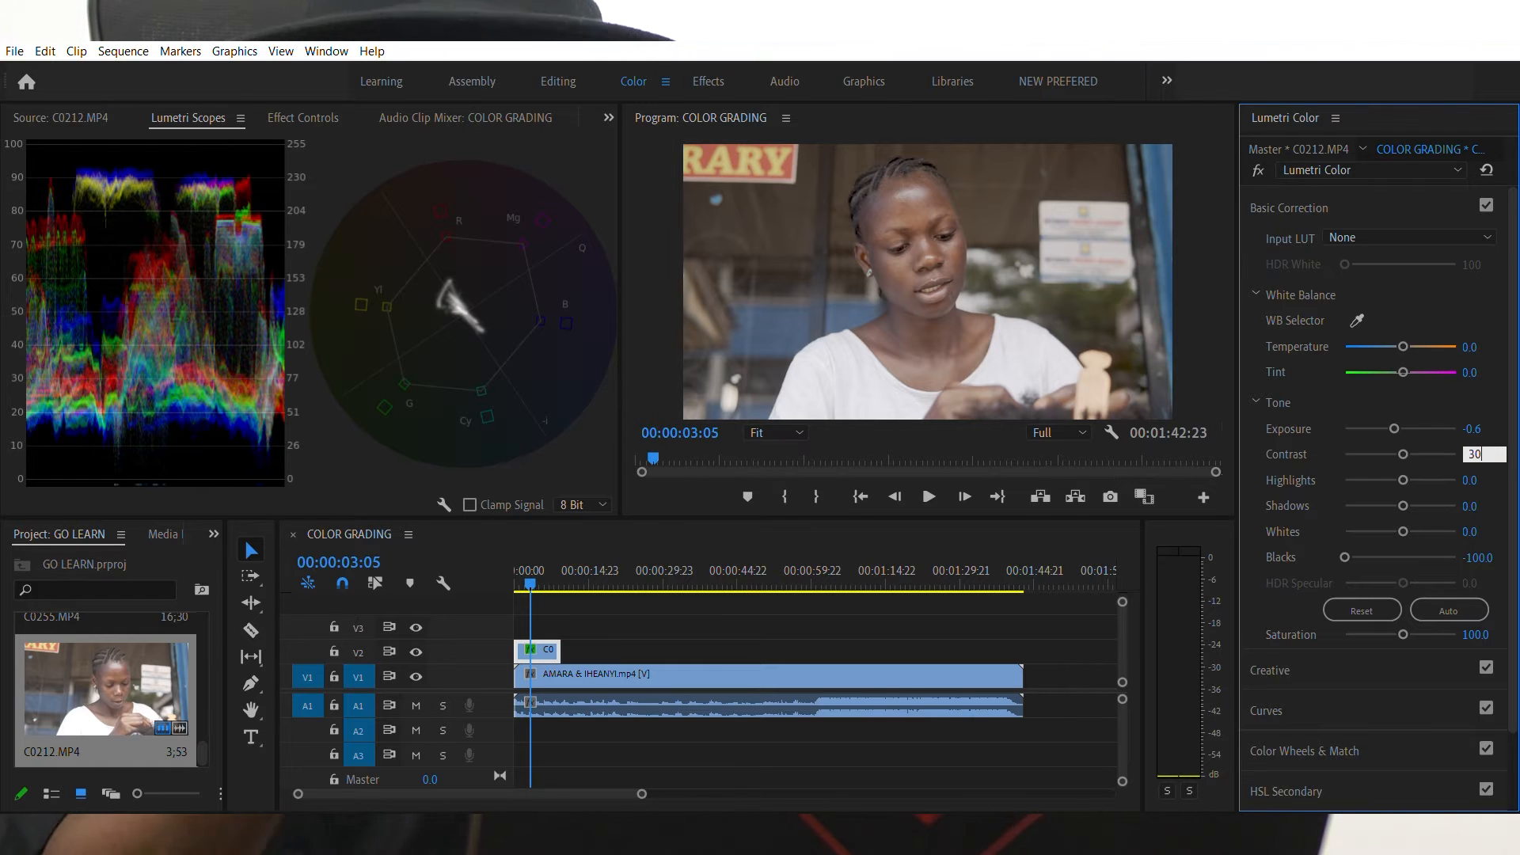
{"action": "key", "text": "Return"}
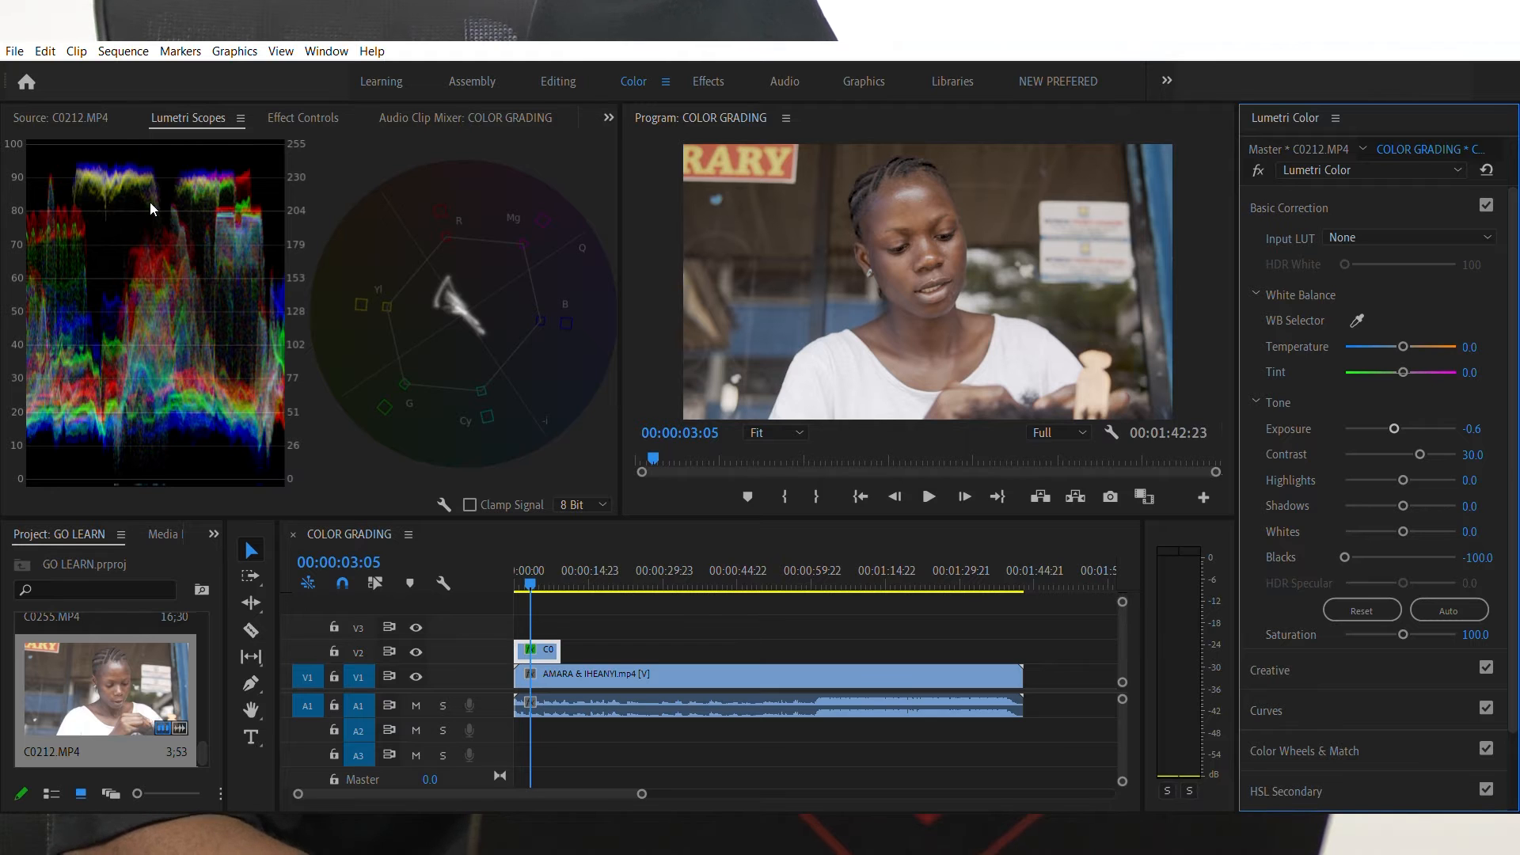
- Lower the luminance of the Shadows color wheel slightly to deepen the clip's dark areas
{"action": "left_click", "coordinate": [141, 283]}
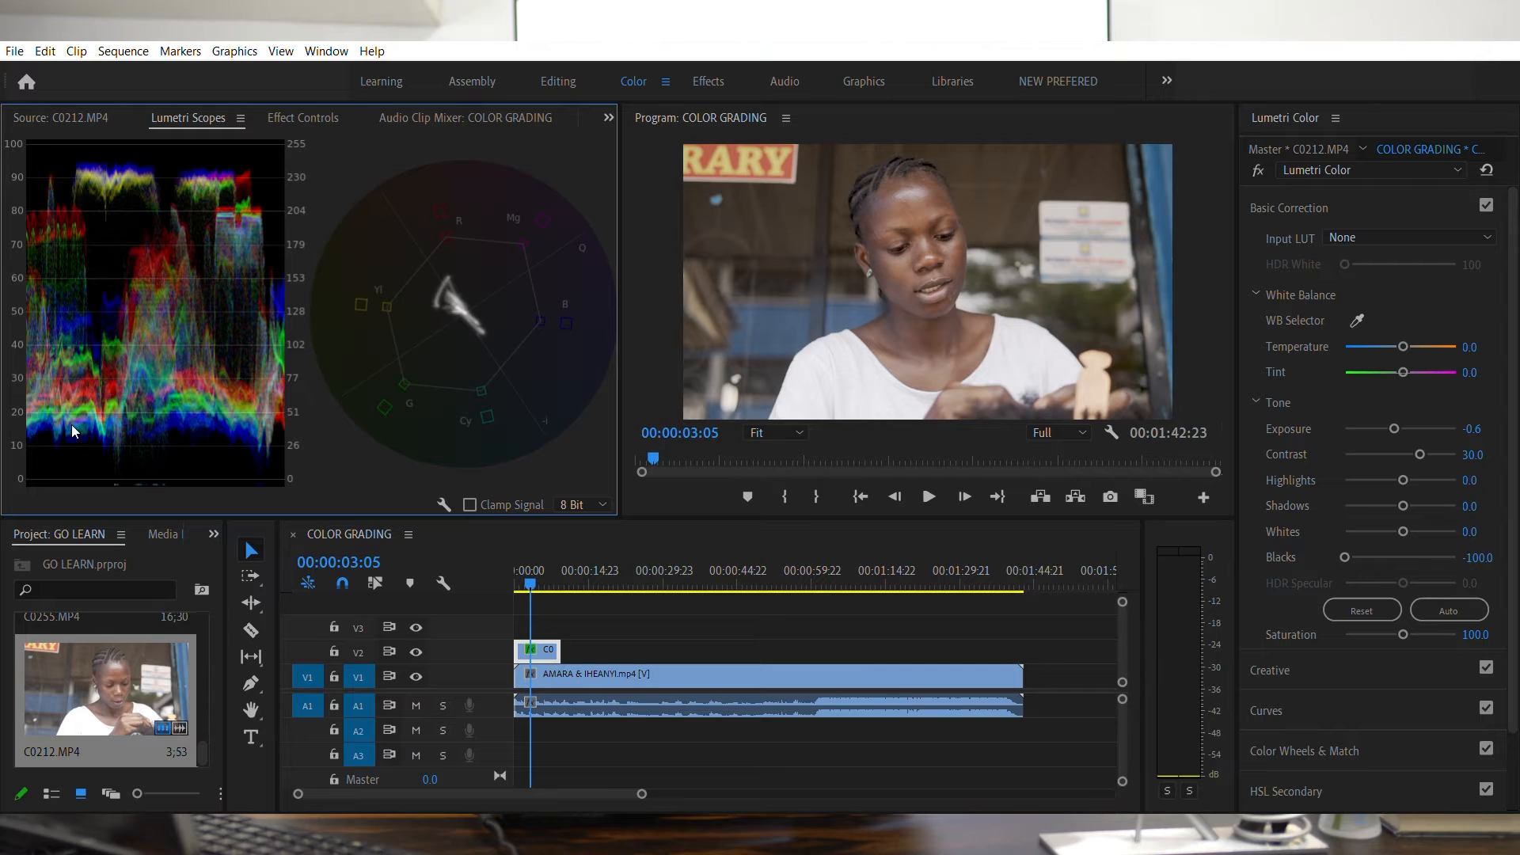
{"action": "left_click", "coordinate": [1346, 194]}
{"action": "left_click", "coordinate": [1324, 329]}
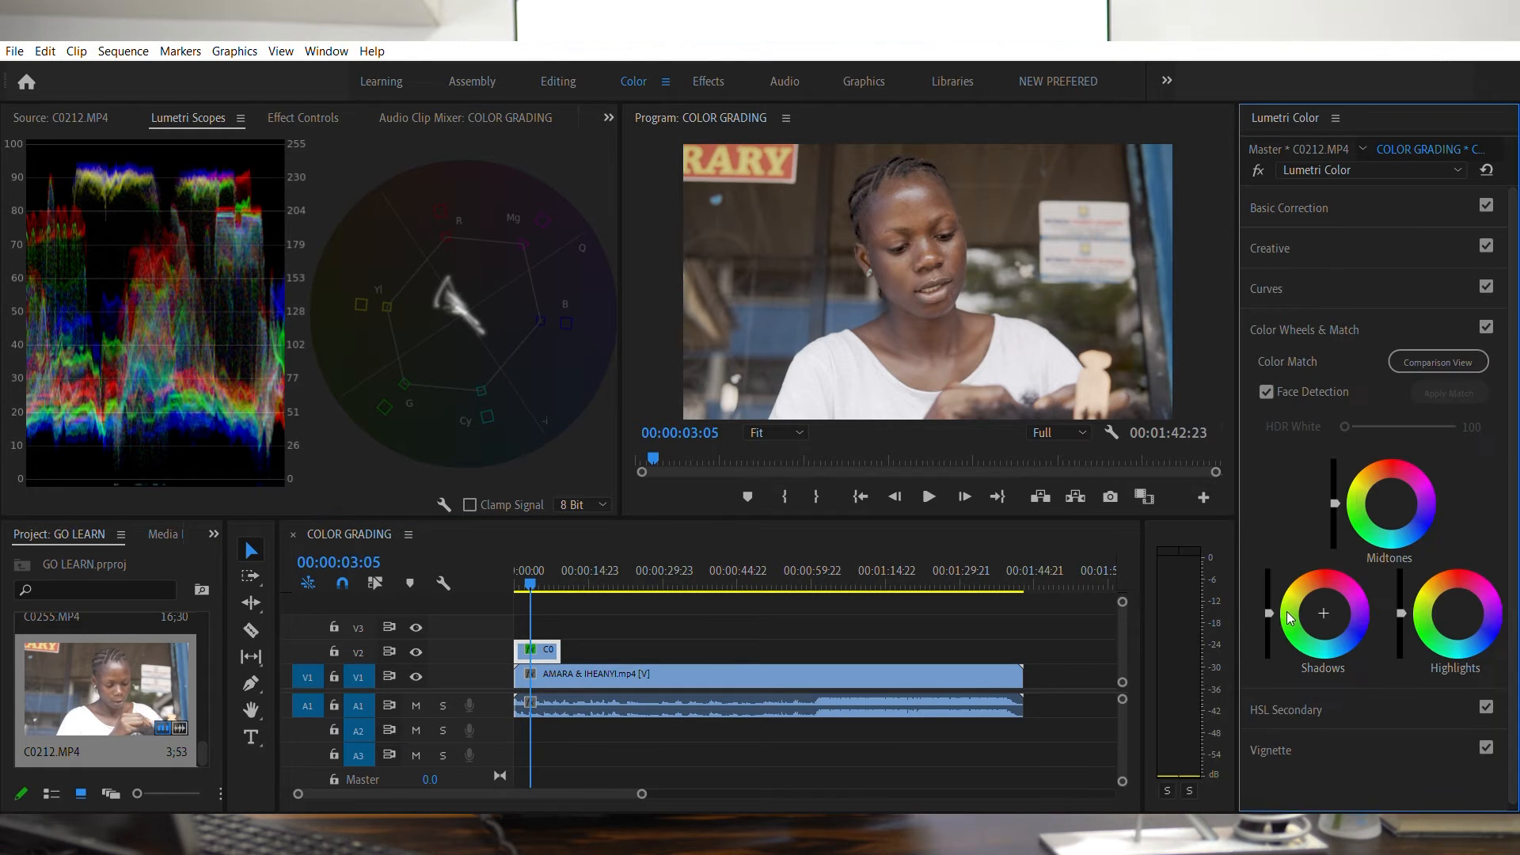
{"action": "left_click_drag", "start_coordinate": [1270, 613], "coordinate": [1269, 633]}
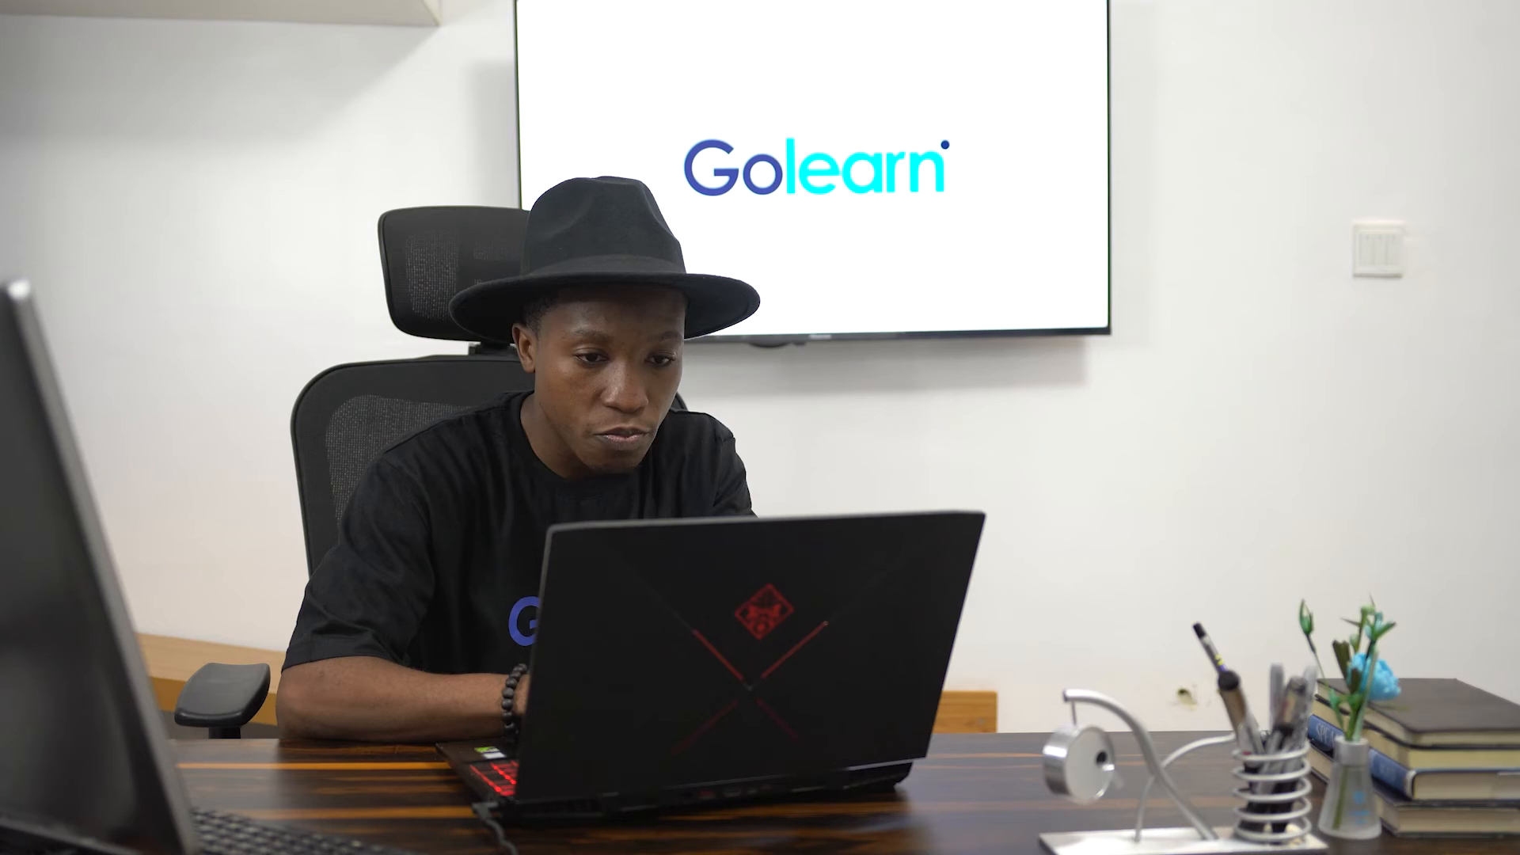
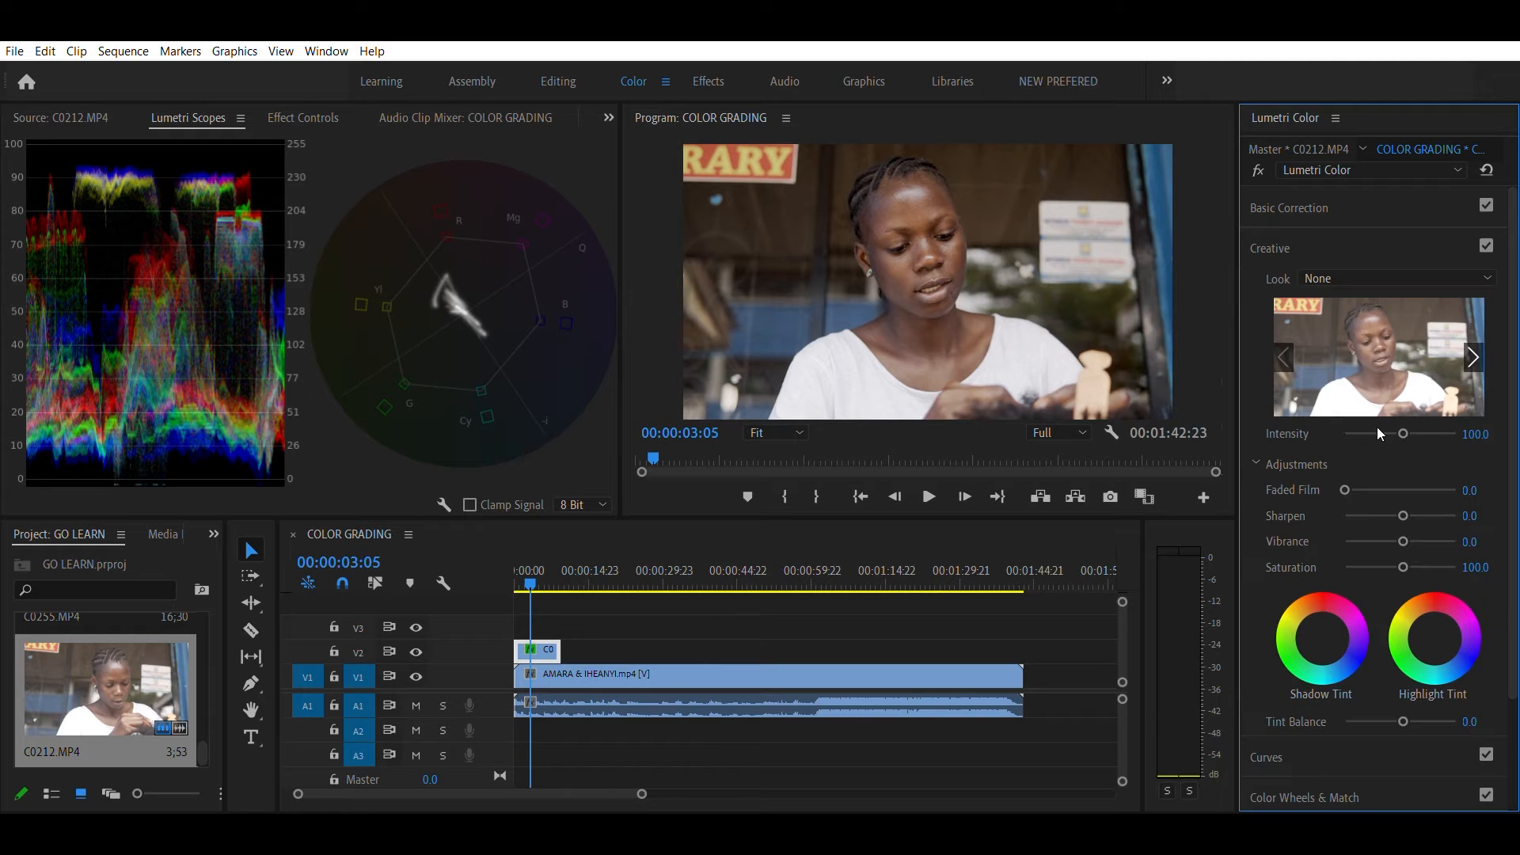
- Set both the sharpening and the vibrance to 30 in the clip's creative adjustments
{"action": "left_click", "coordinate": [1473, 514]}
{"action": "type", "text": "30"}
{"action": "key", "text": "Return"}
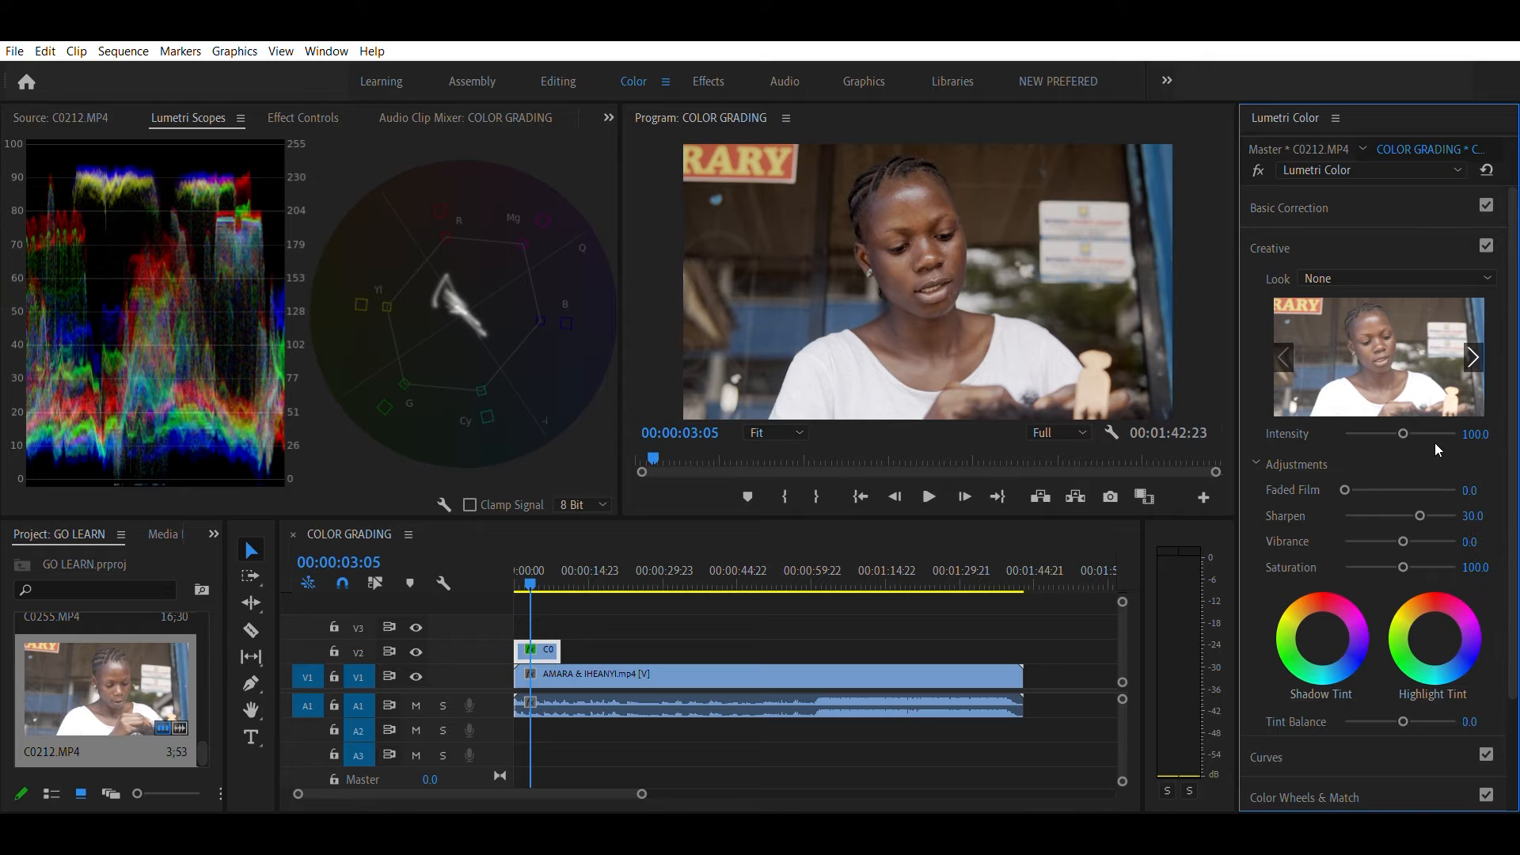
{"action": "left_click", "coordinate": [1485, 536]}
{"action": "type", "text": "20"}
{"action": "key", "text": "BackSpace"}
{"action": "type", "text": "30"}
{"action": "key", "text": "Return"}
- Set the clip's saturation to 140 in the basic correction
{"action": "left_click", "coordinate": [1302, 206]}
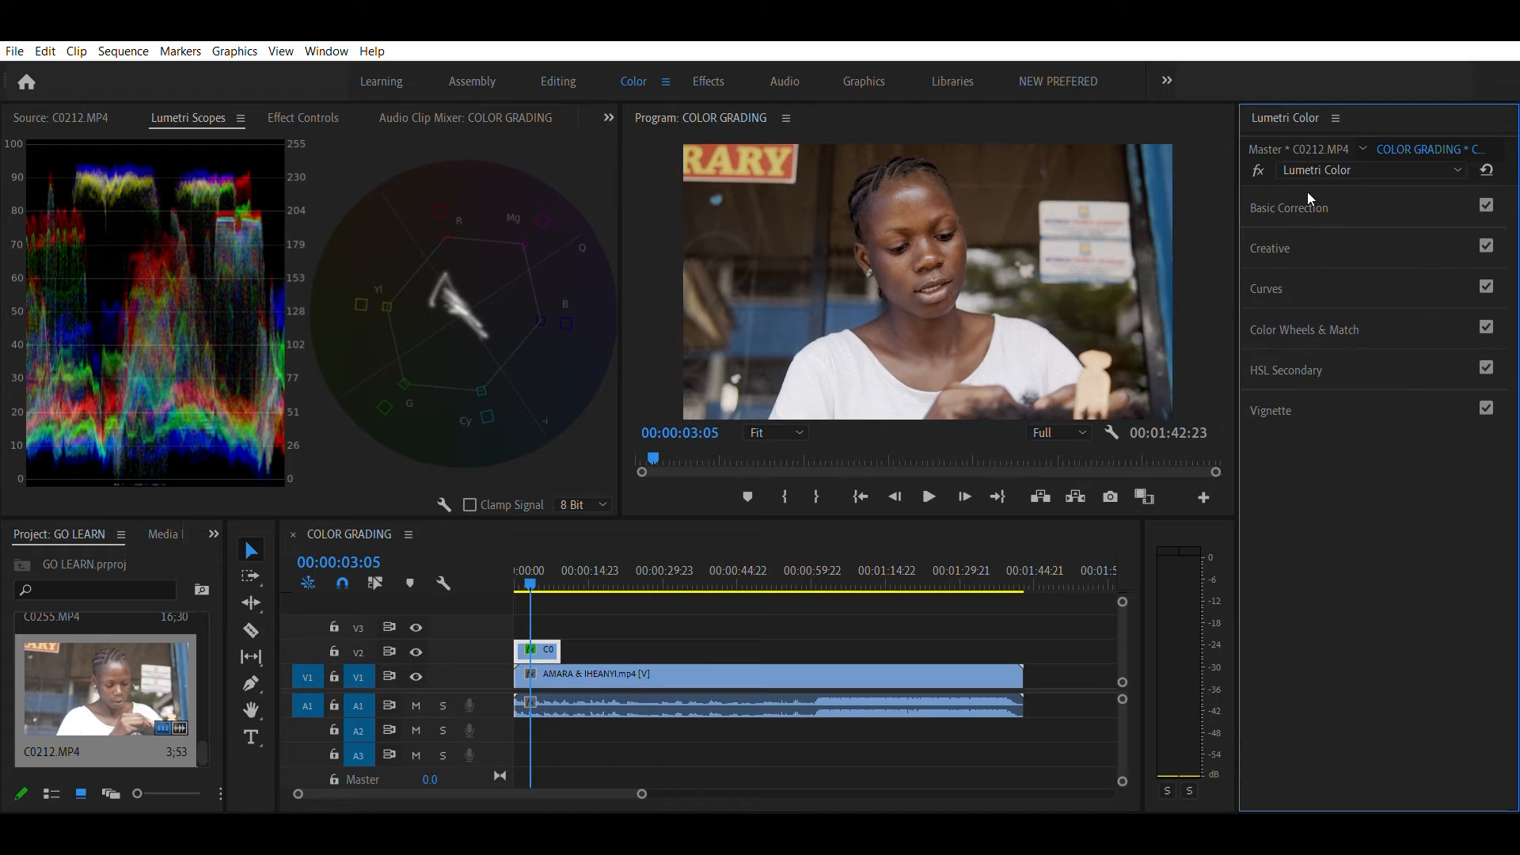
{"action": "left_click", "coordinate": [1480, 631]}
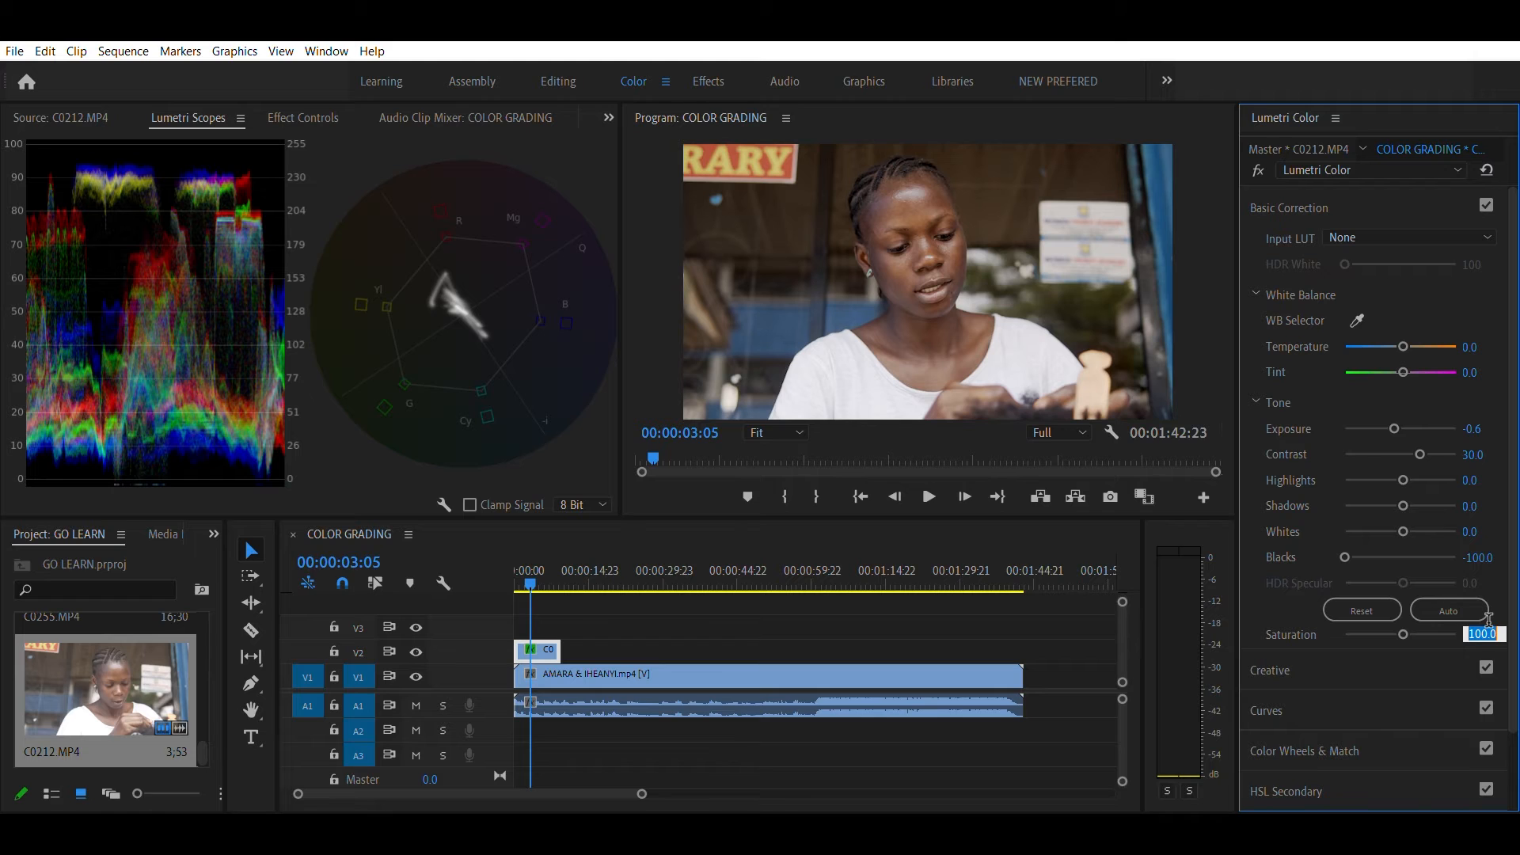
{"action": "type", "text": "140"}
{"action": "key", "text": "Return"}
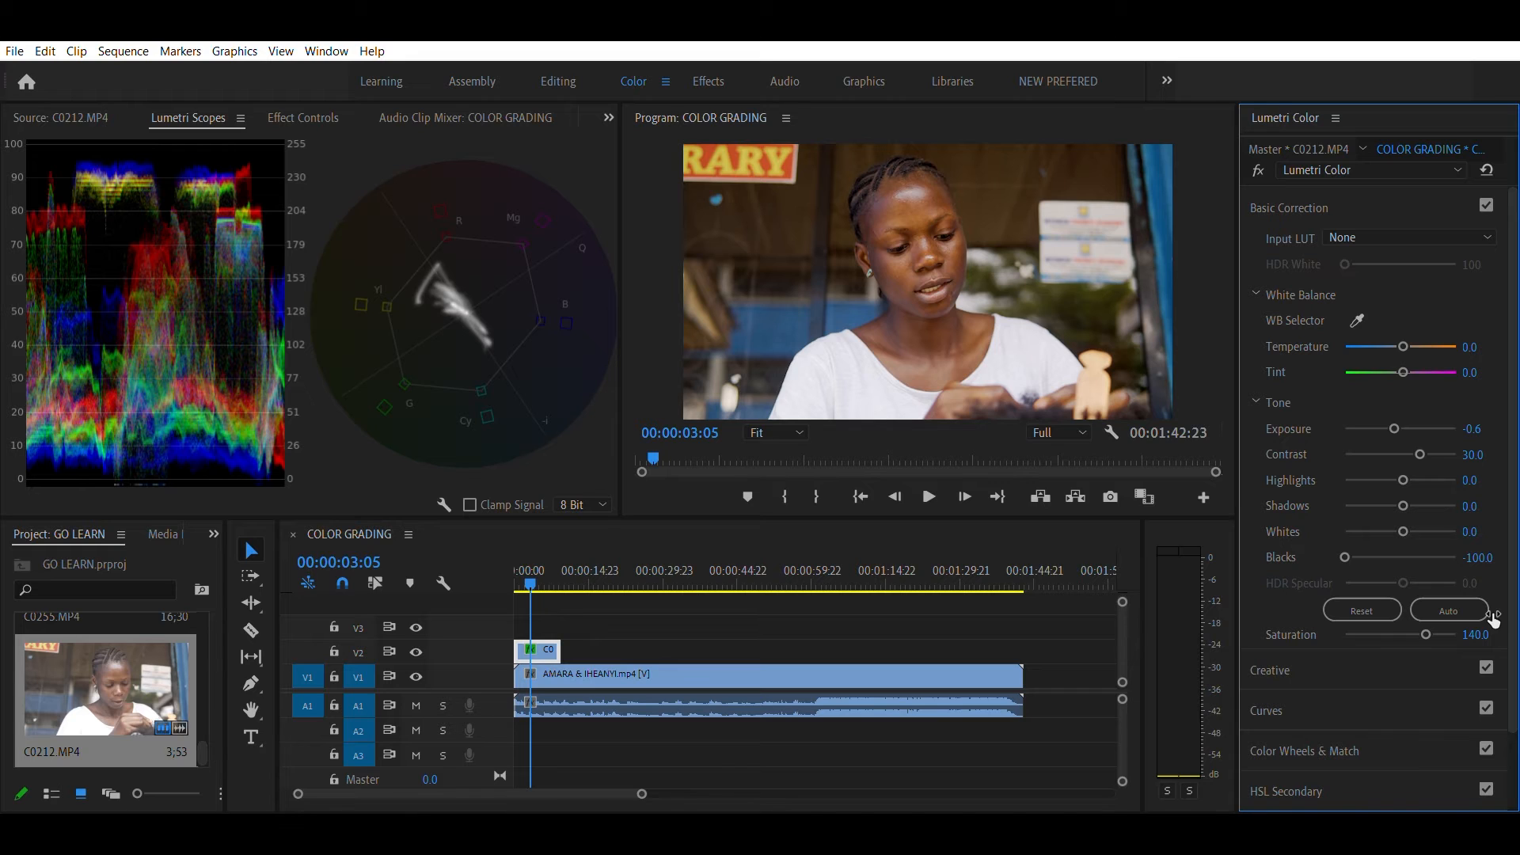
- Try a basic correction saturation of 150, and set it back to 140
{"action": "left_click", "coordinate": [1483, 633]}
{"action": "type", "text": "150"}
{"action": "key", "text": "Return"}
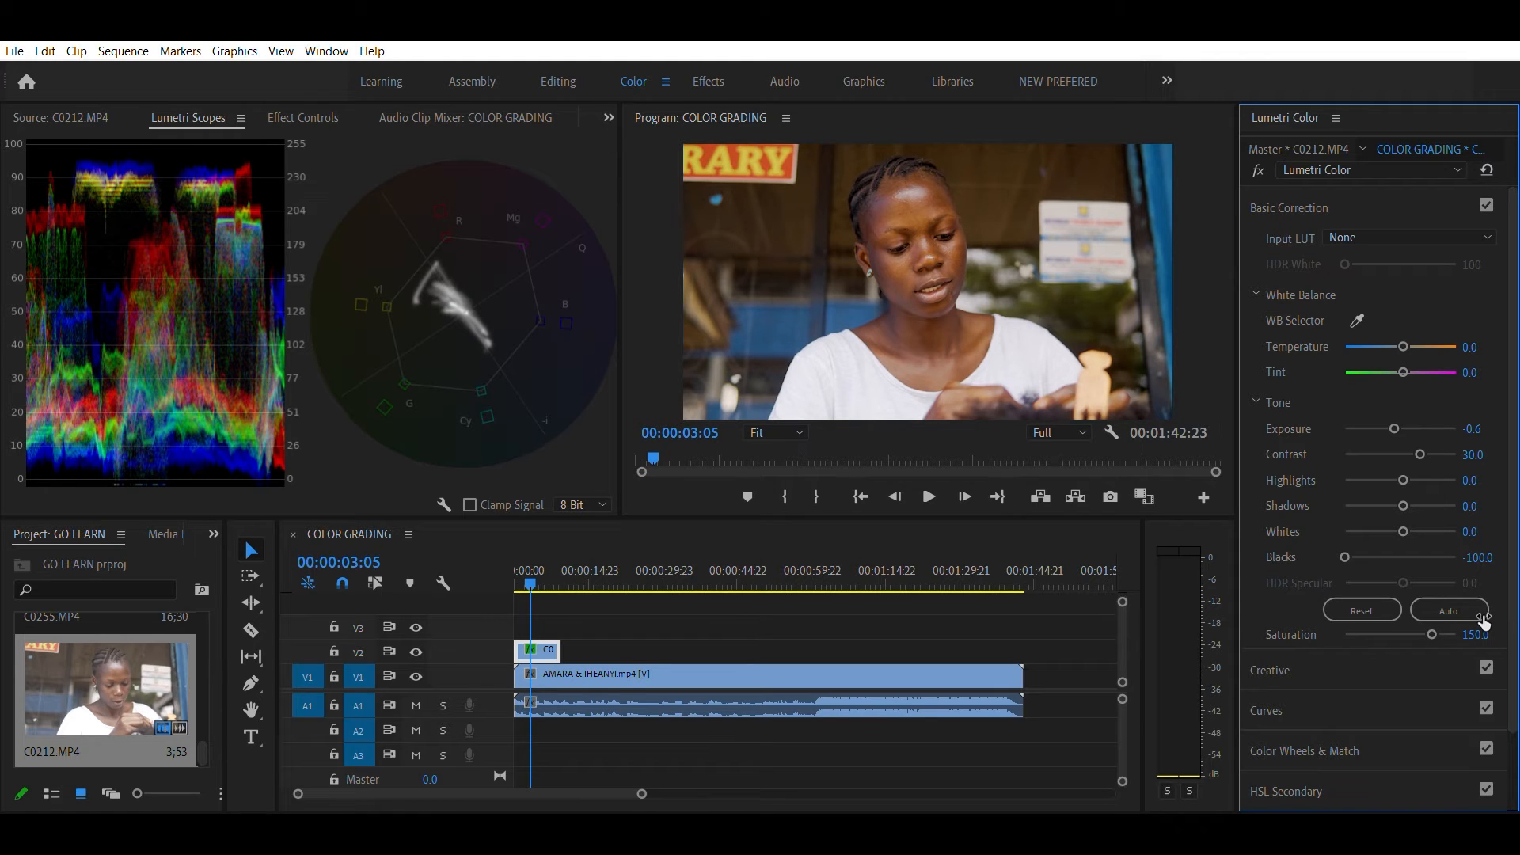
{"action": "left_click", "coordinate": [1485, 626]}
{"action": "type", "text": "140"}
{"action": "key", "text": "Return"}
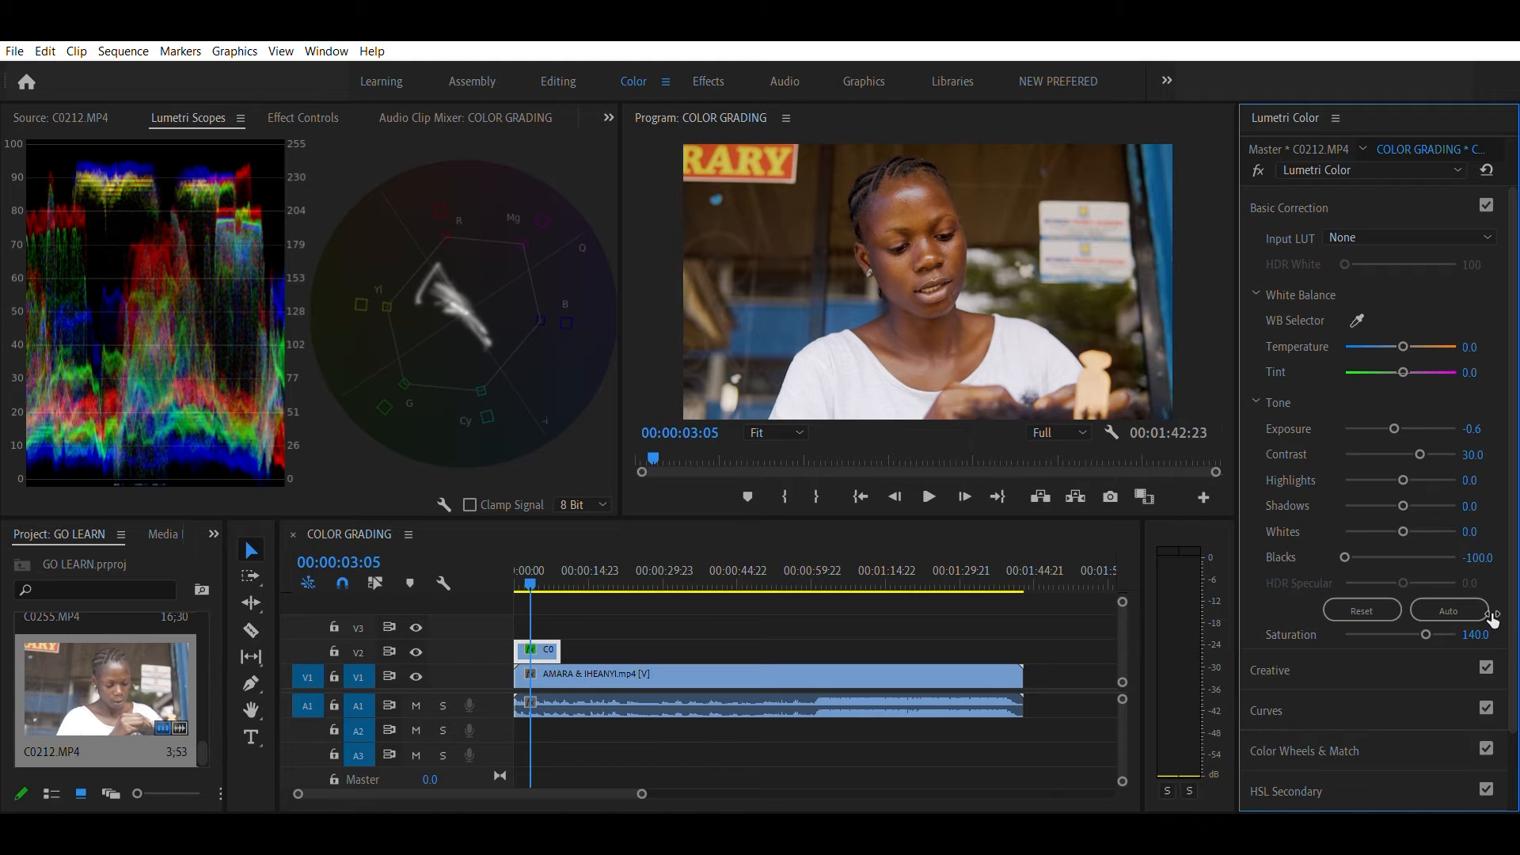
- Toggle the Lumetri Color effect off and on repeatedly to compare the original and graded shot
{"action": "left_click", "coordinate": [1258, 168]}
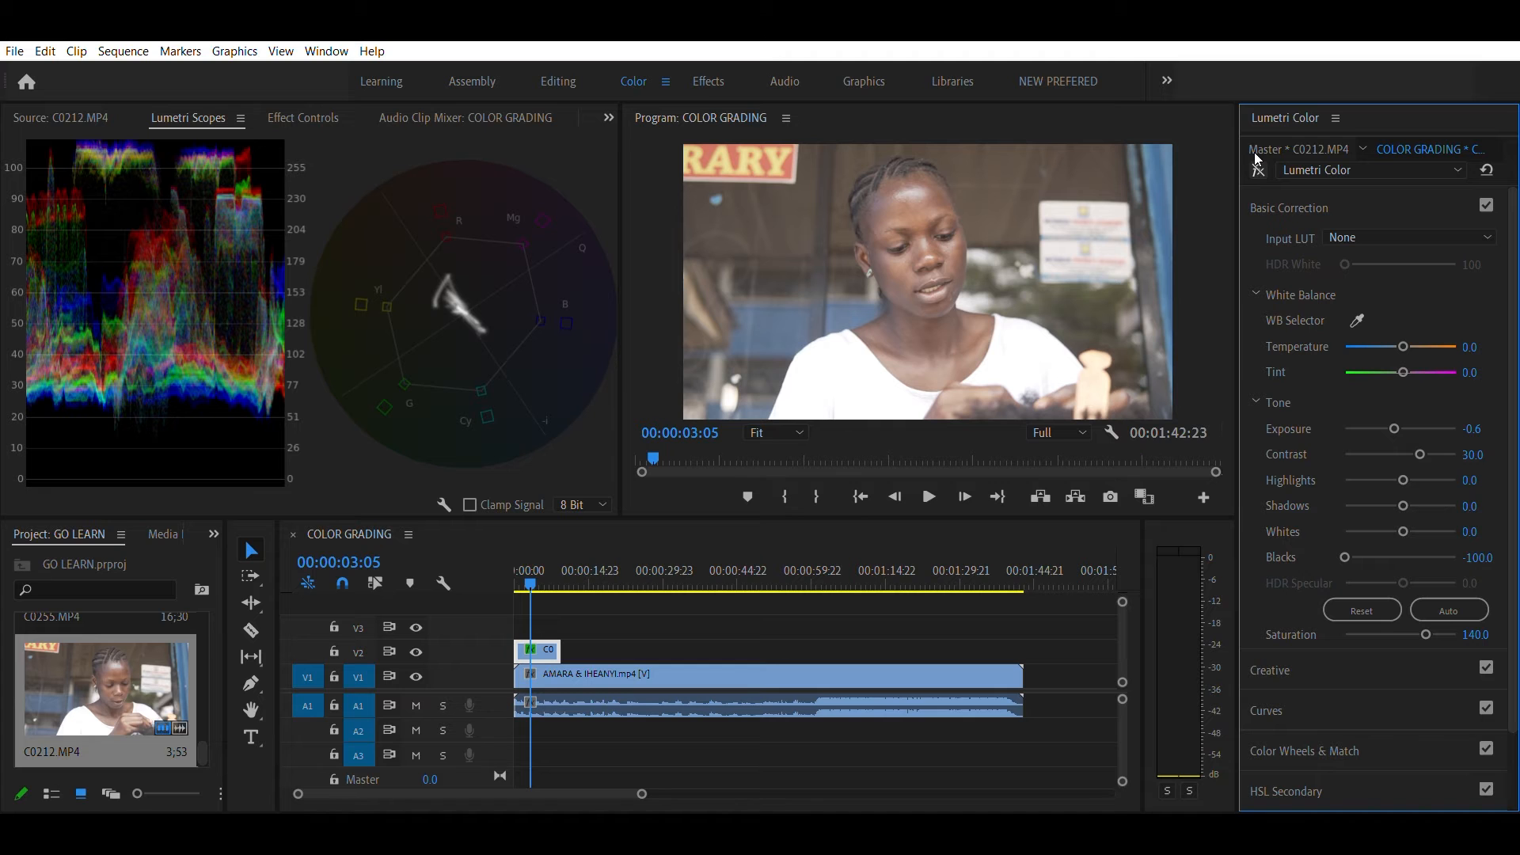
{"action": "left_click", "coordinate": [1258, 166]}
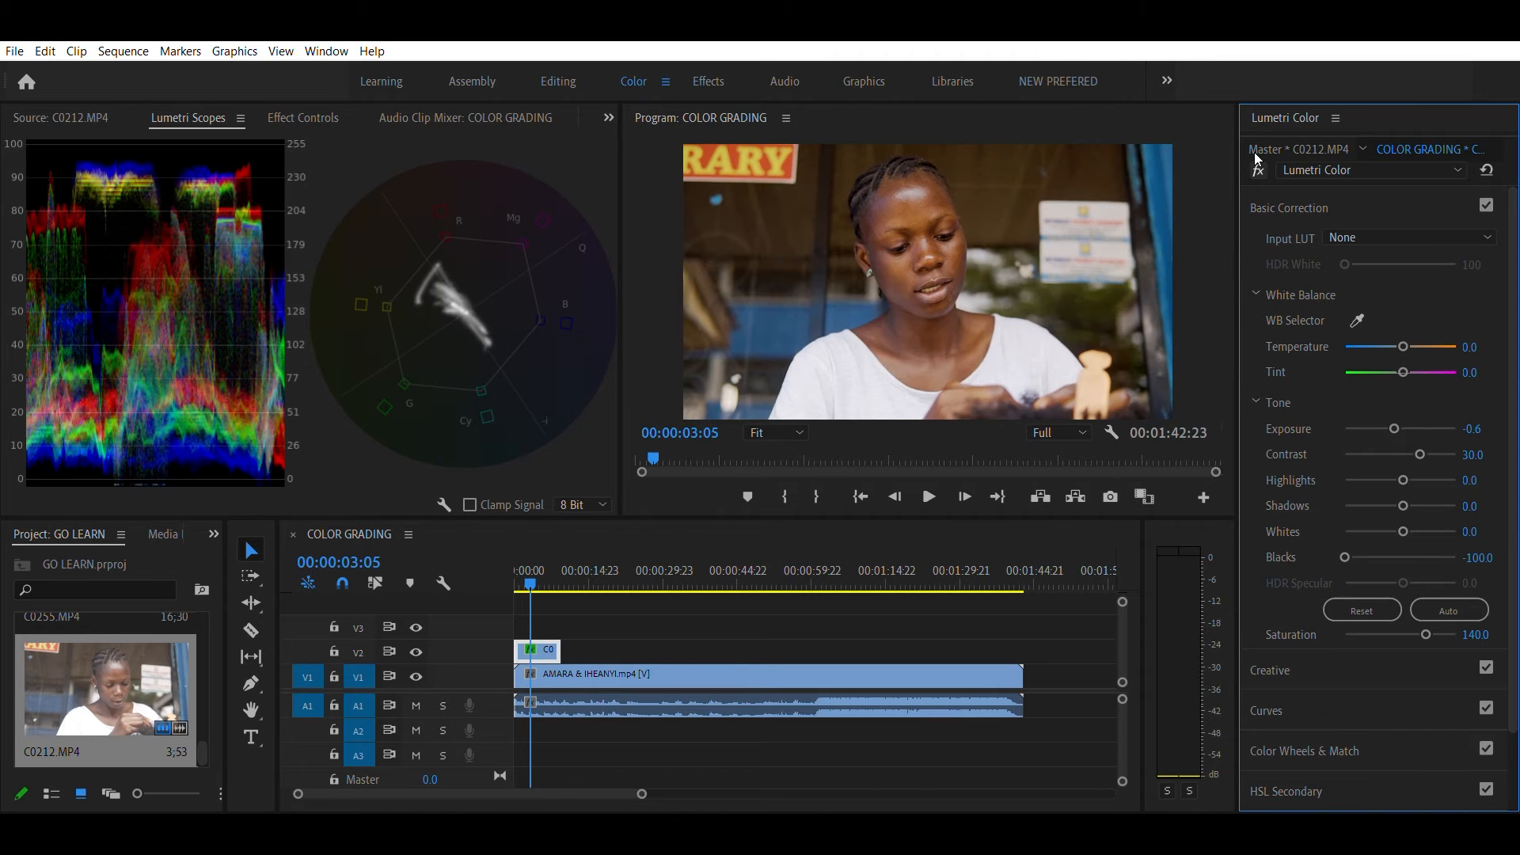
{"action": "left_click", "coordinate": [1258, 166]}
{"action": "left_click", "coordinate": [1256, 155]}
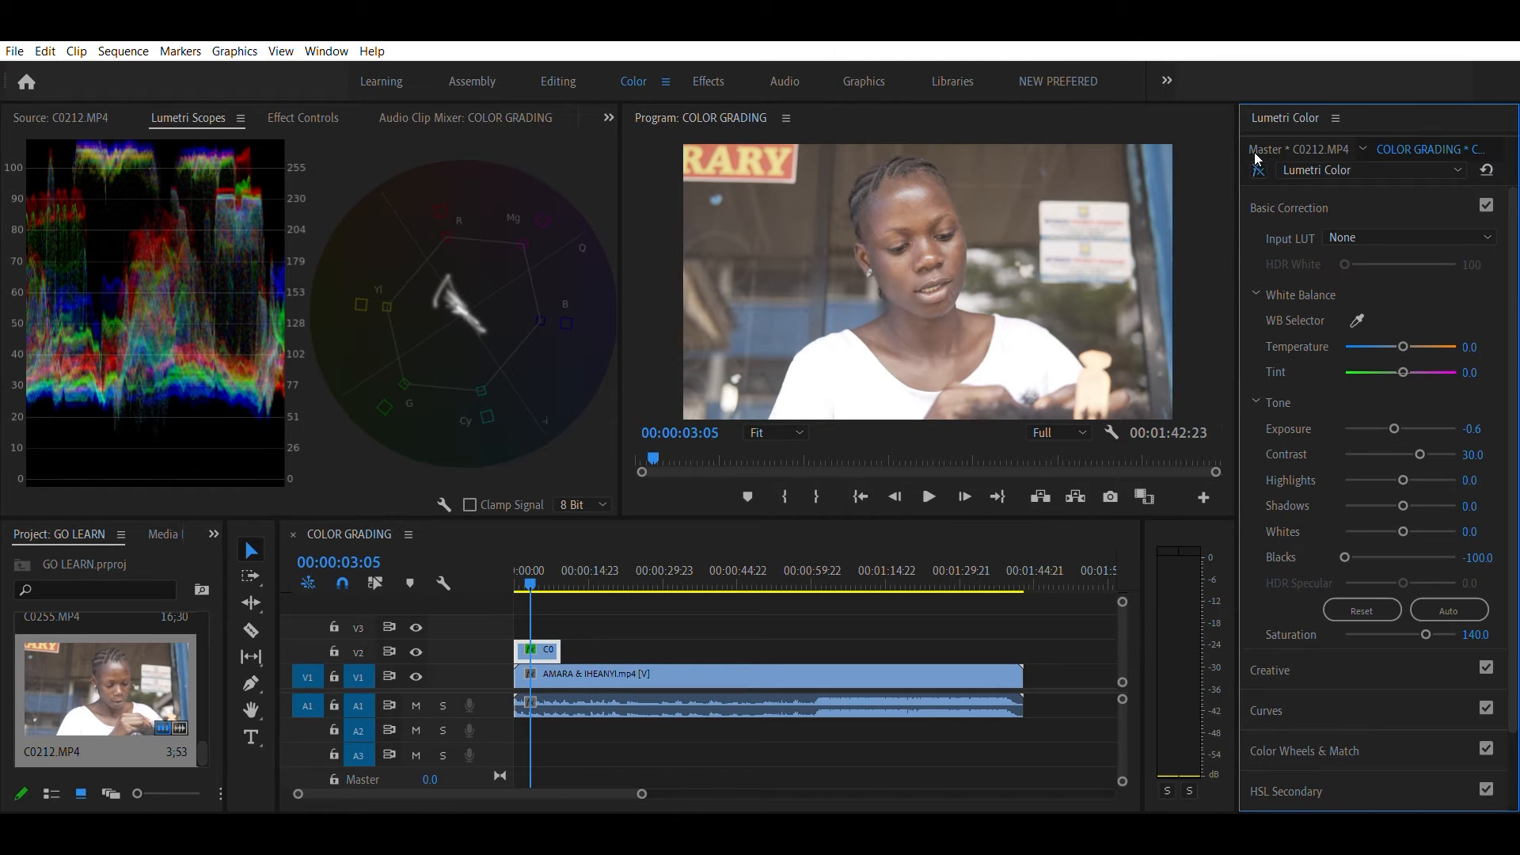
{"action": "left_click", "coordinate": [1256, 156]}
{"action": "left_click", "coordinate": [1254, 155]}
{"action": "left_click", "coordinate": [1255, 158]}
{"action": "left_click", "coordinate": [1257, 160]}
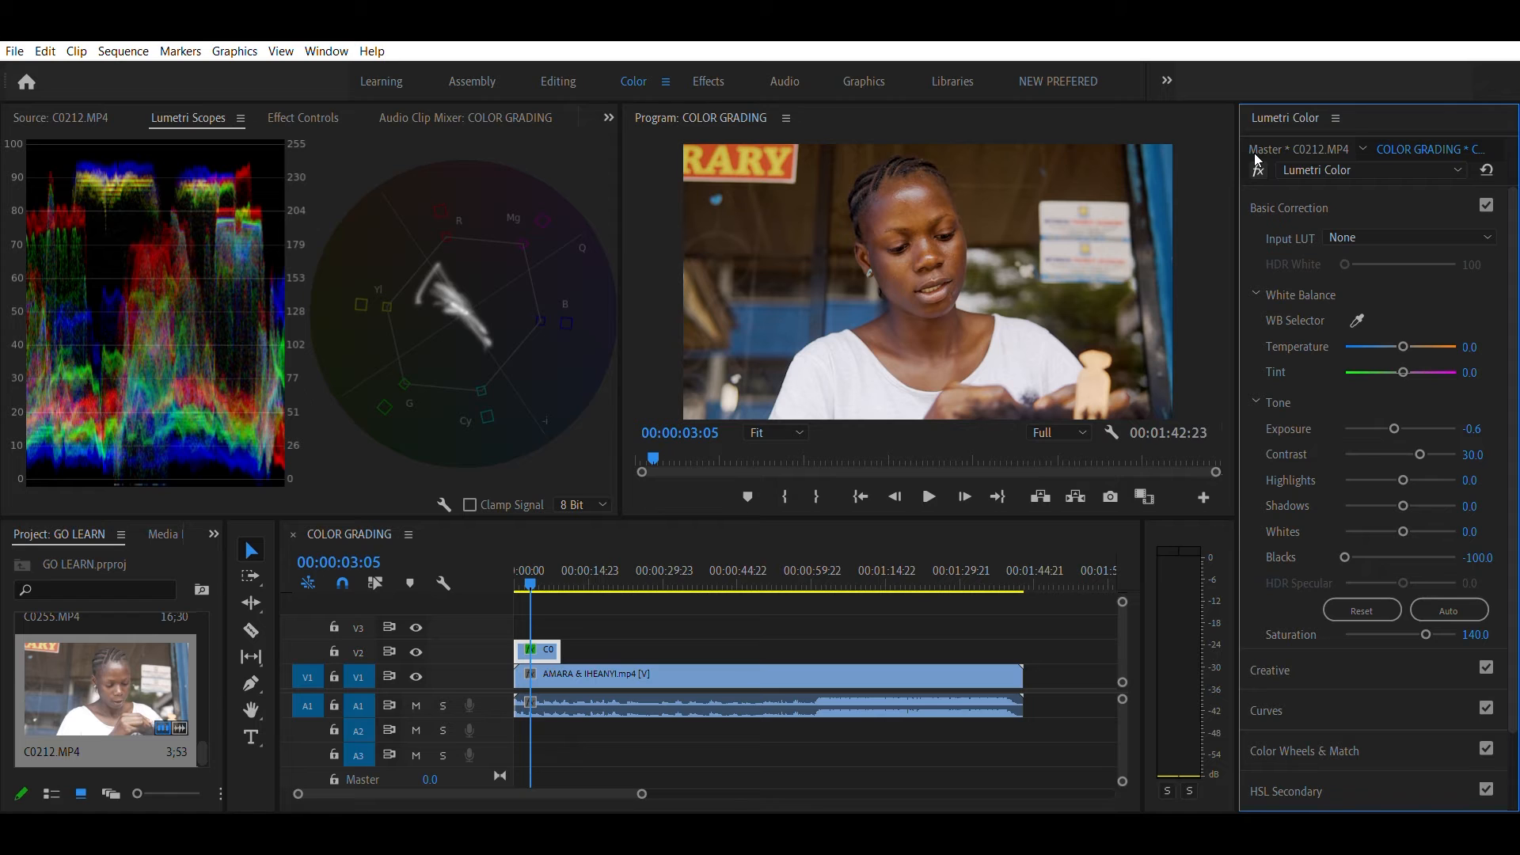
- Raise the clip's saturation in the basic correction to 200
{"action": "left_click", "coordinate": [455, 237]}
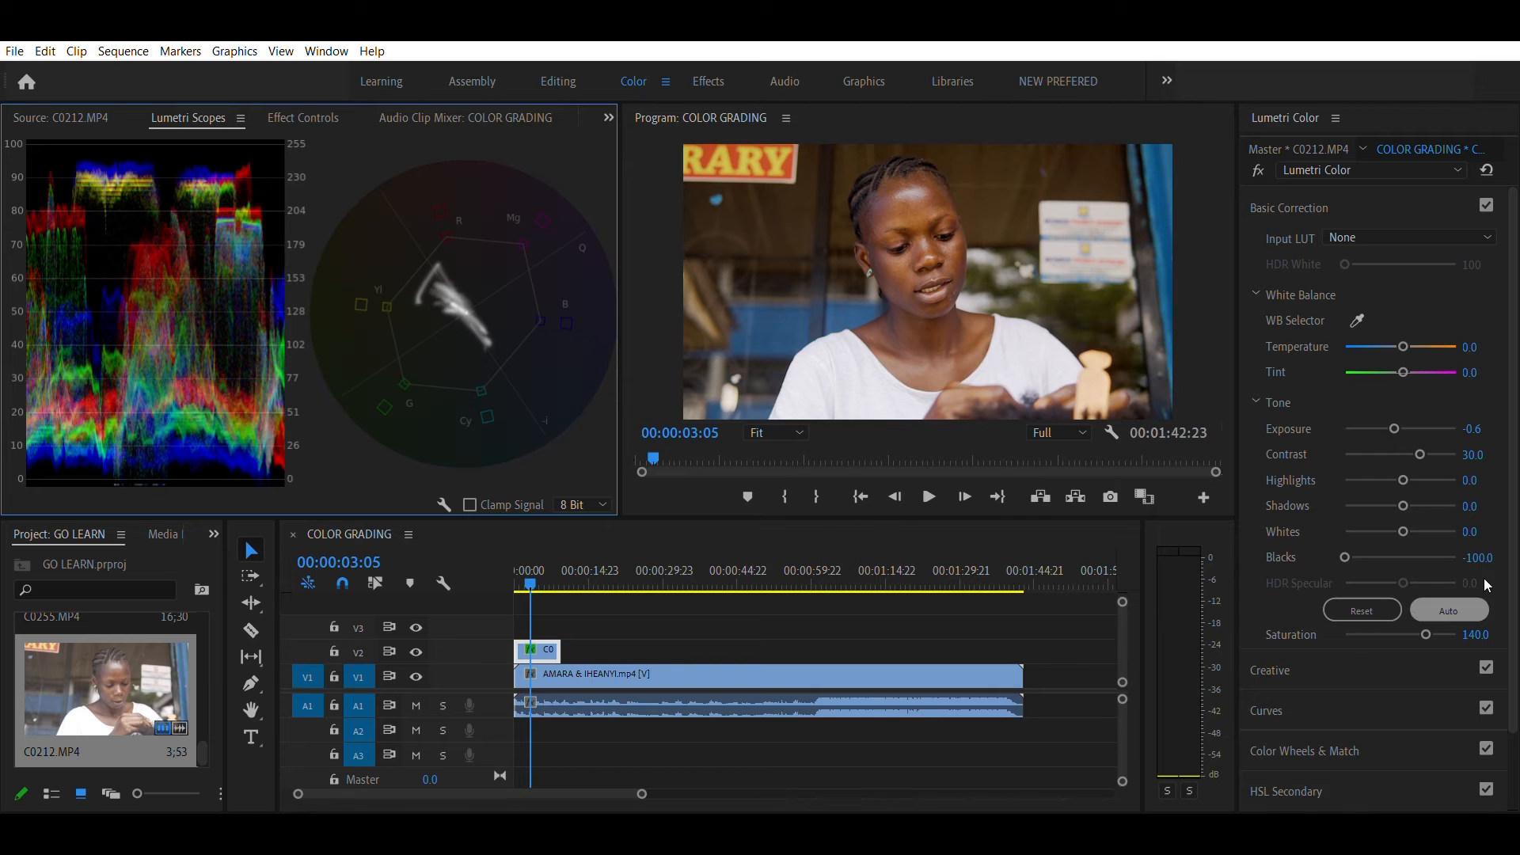
{"action": "left_click_drag", "start_coordinate": [1437, 634], "coordinate": [1457, 635]}
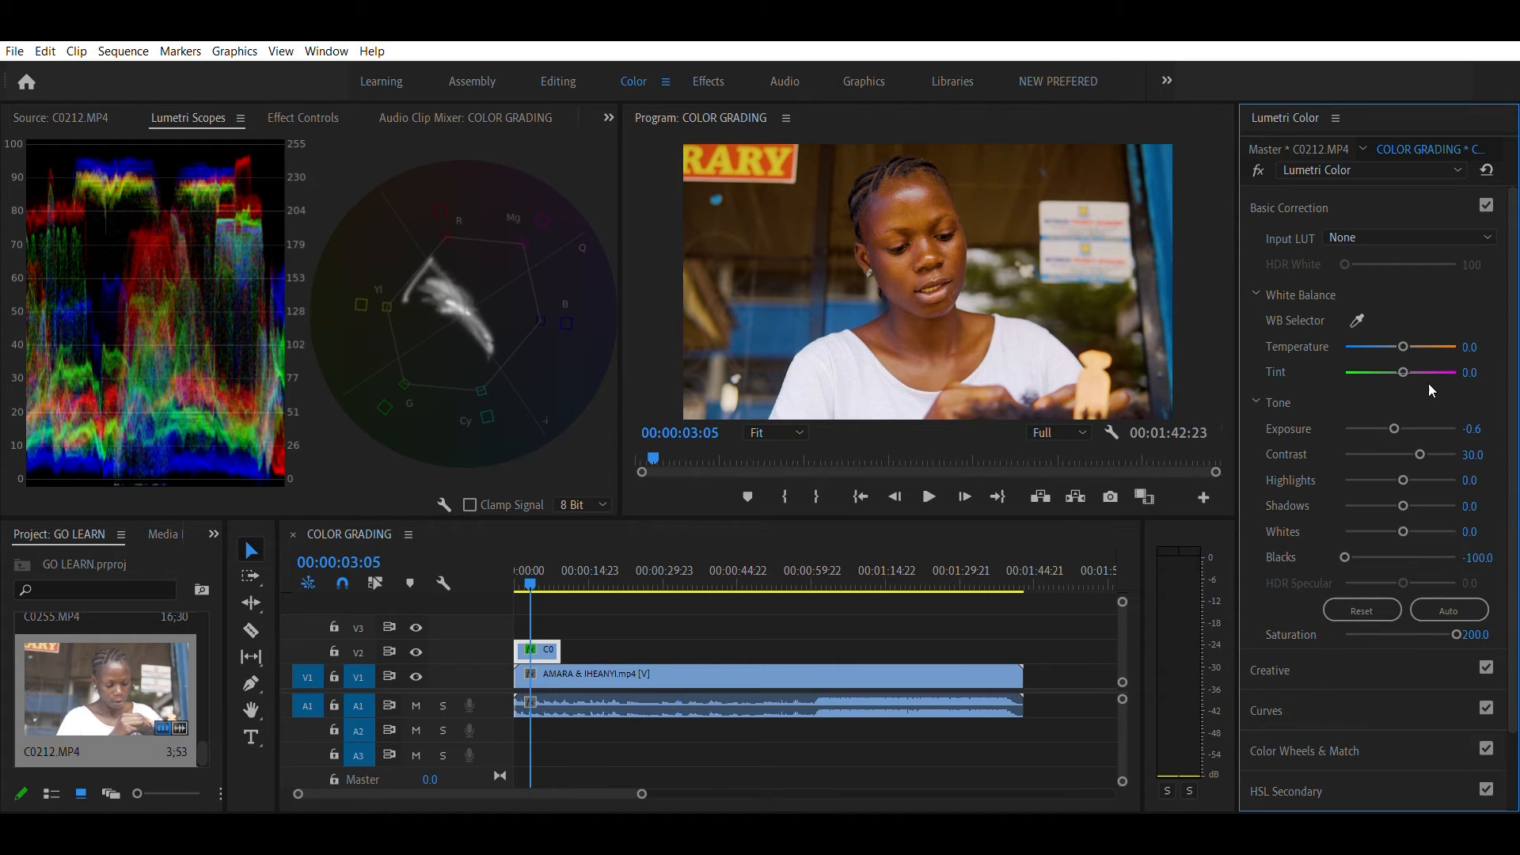
- For the cake shot at 00:00:52:18, lower the saturation to 74.3 and darken the highlights with the color wheels
{"action": "left_click_drag", "start_coordinate": [586, 559], "coordinate": [777, 565]}
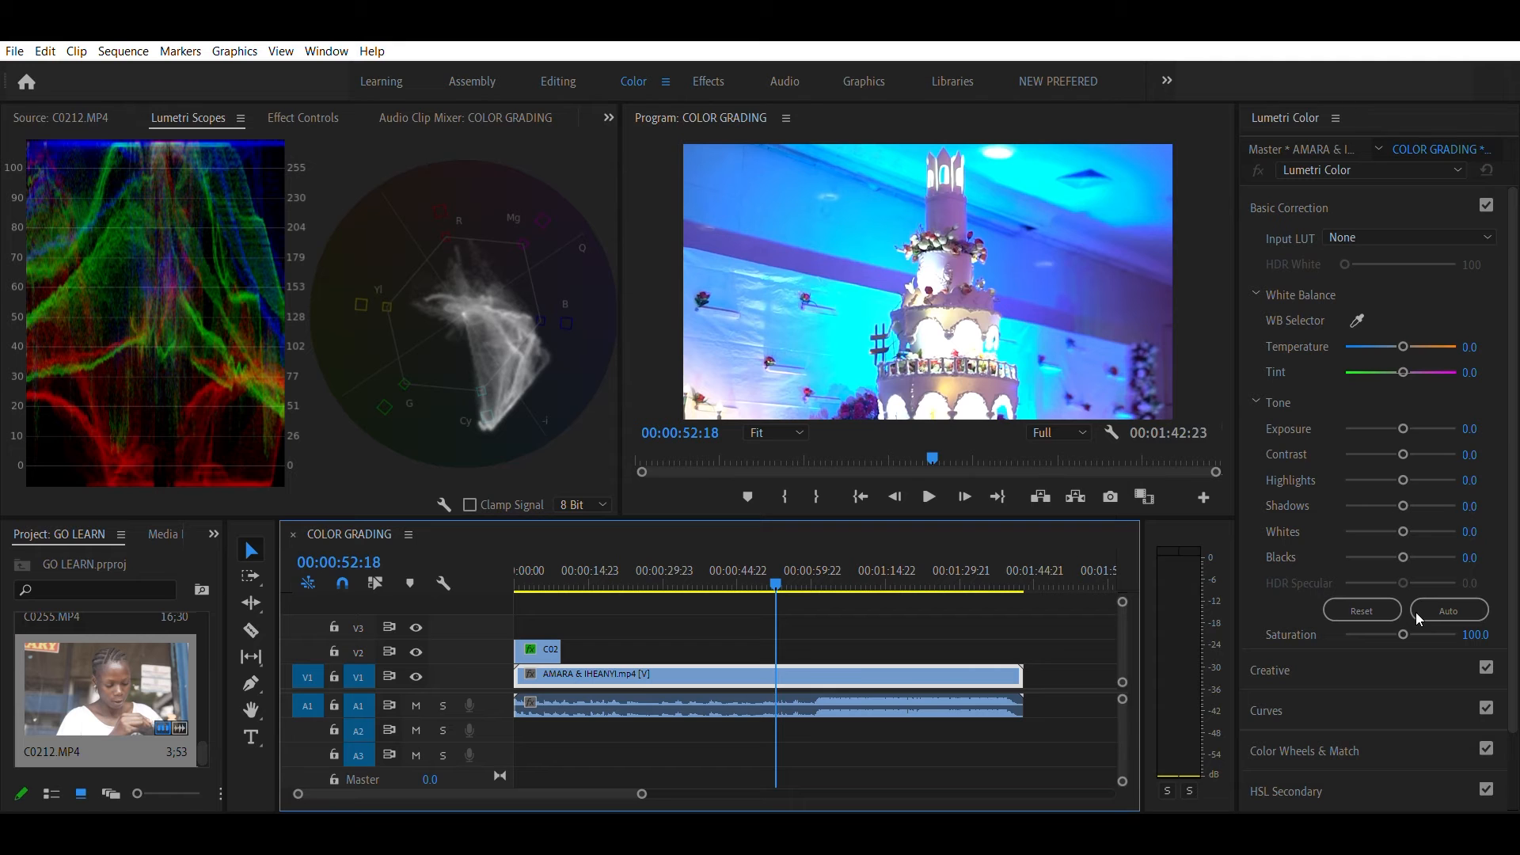
{"action": "left_click_drag", "start_coordinate": [1405, 619], "coordinate": [1385, 622]}
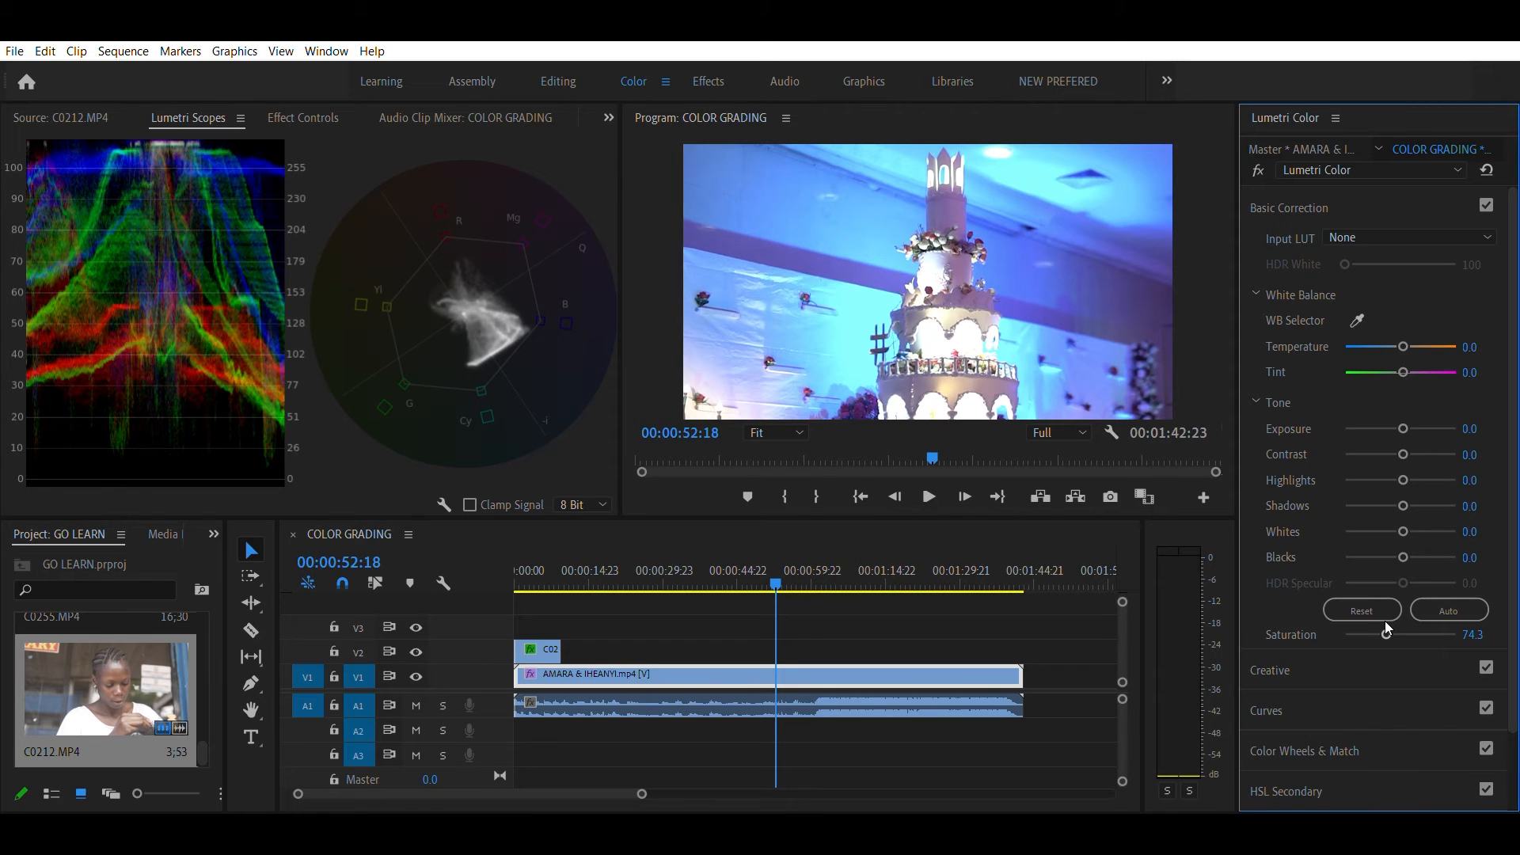
{"action": "left_click", "coordinate": [1294, 194]}
{"action": "left_click", "coordinate": [1312, 327]}
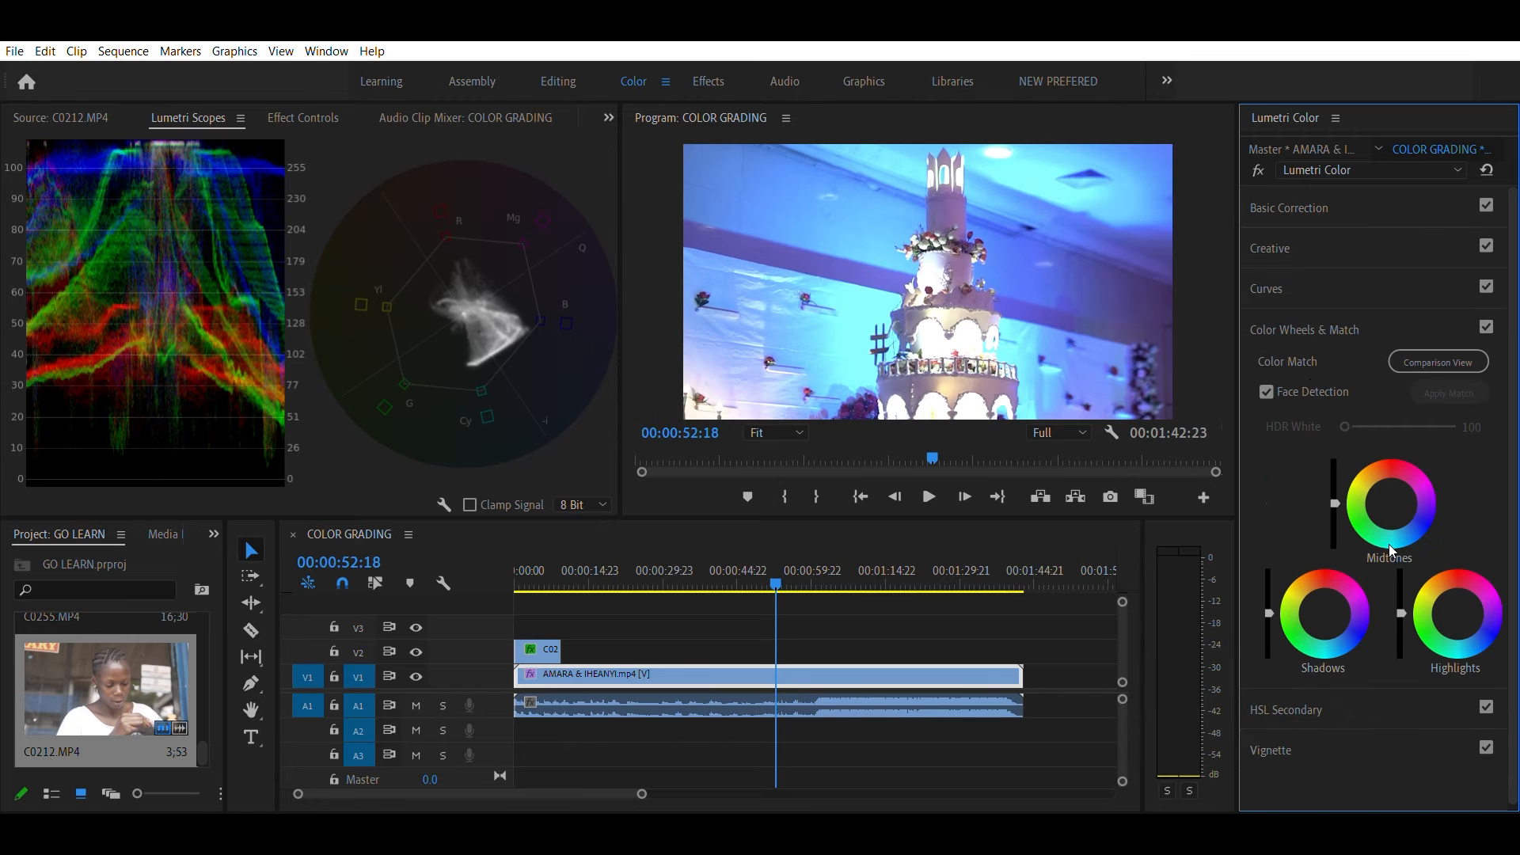
{"action": "left_click_drag", "start_coordinate": [1401, 617], "coordinate": [1400, 642]}
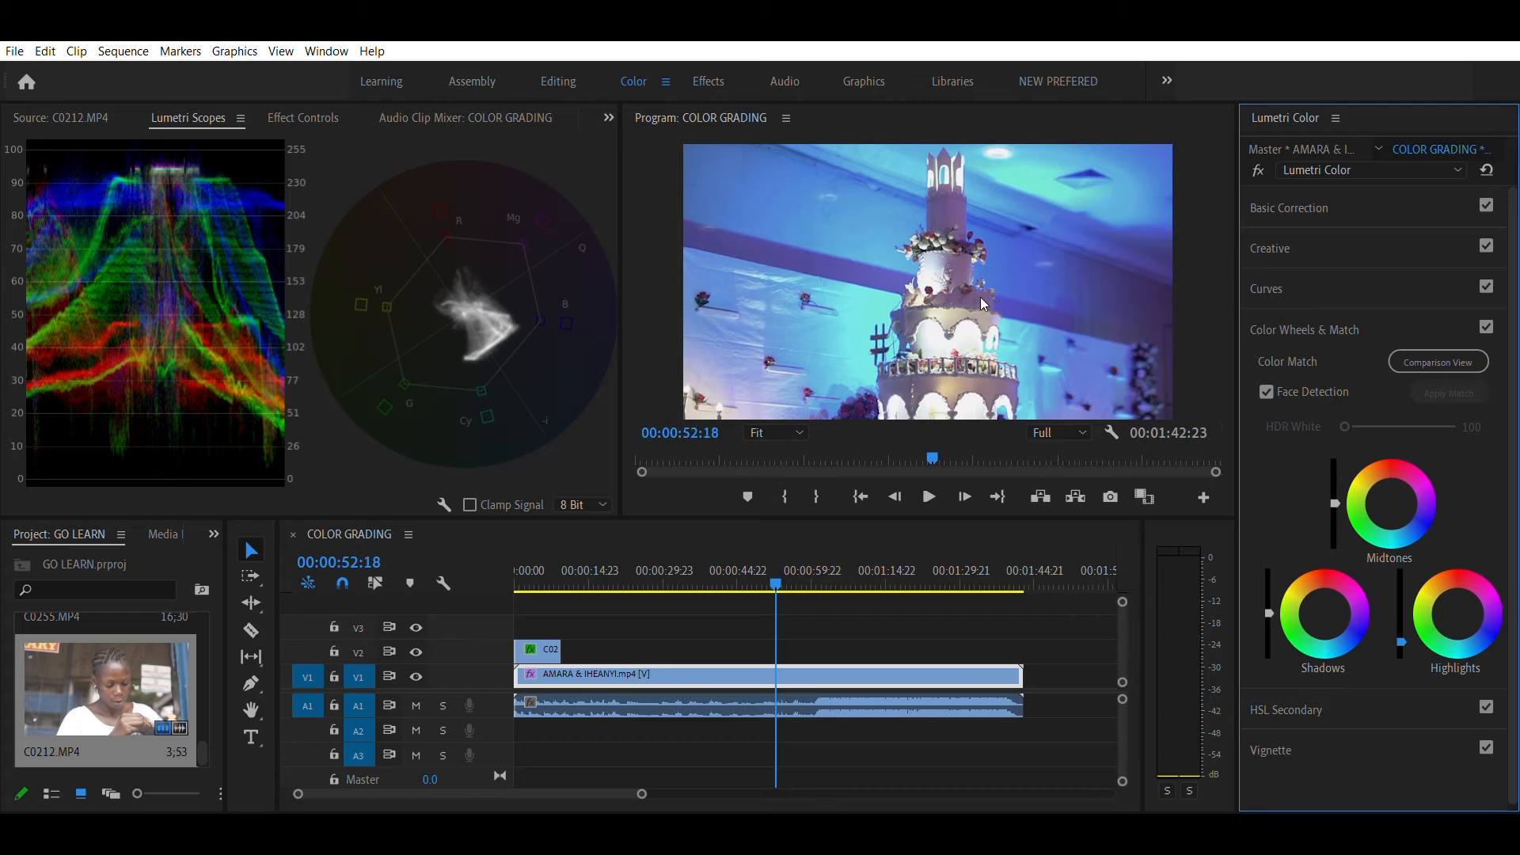
{"action": "left_click", "coordinate": [1350, 197]}
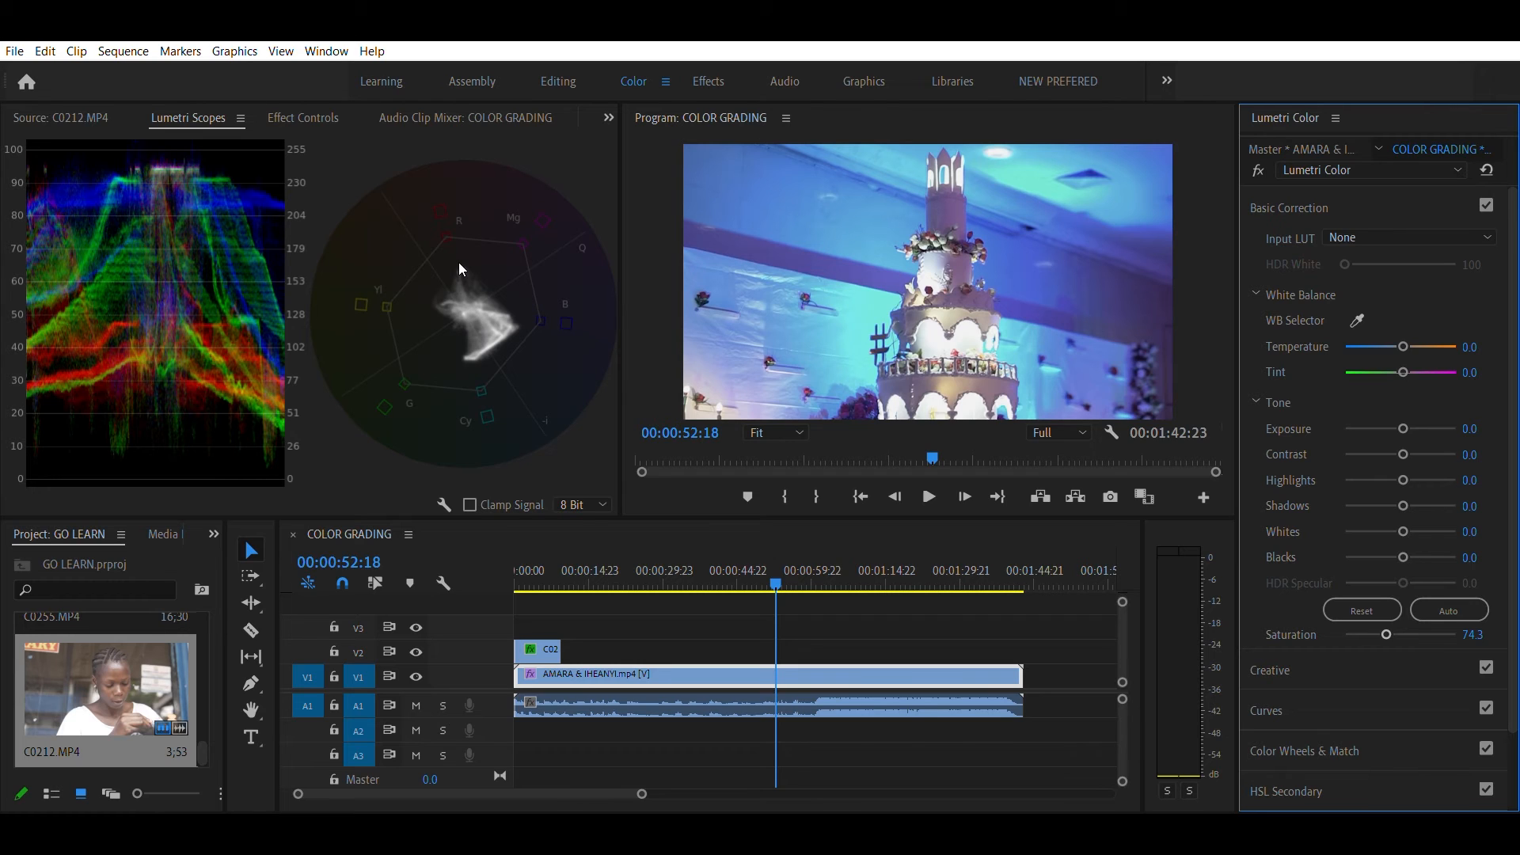
- Return to the C0212 clip at 00:00:04:00 and set its basic correction saturation to 140
{"action": "left_click", "coordinate": [529, 556]}
{"action": "left_click", "coordinate": [535, 546]}
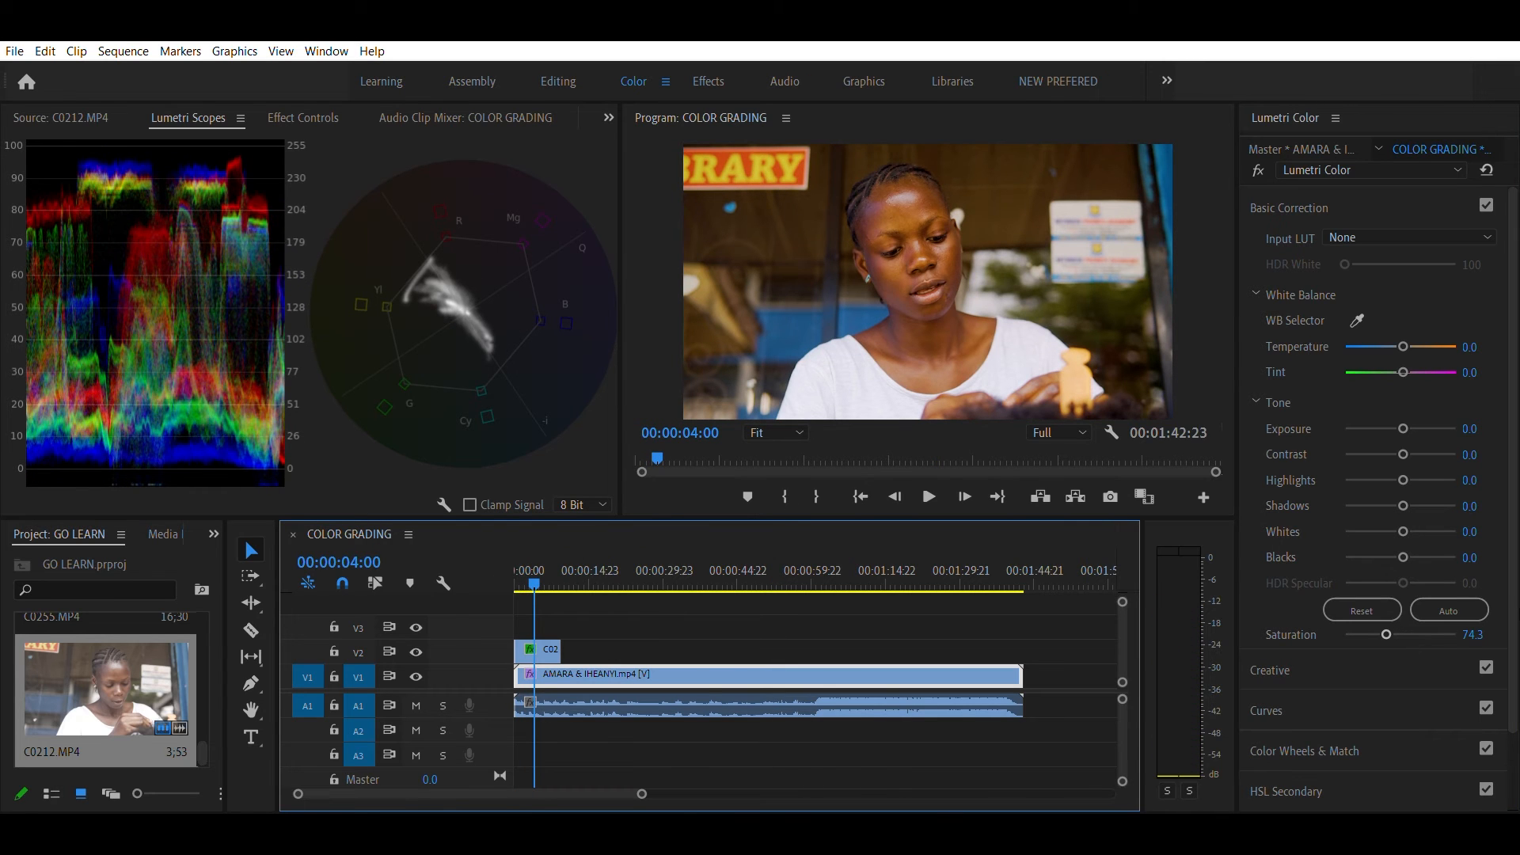
{"action": "left_click", "coordinate": [541, 648]}
{"action": "left_click", "coordinate": [1484, 630]}
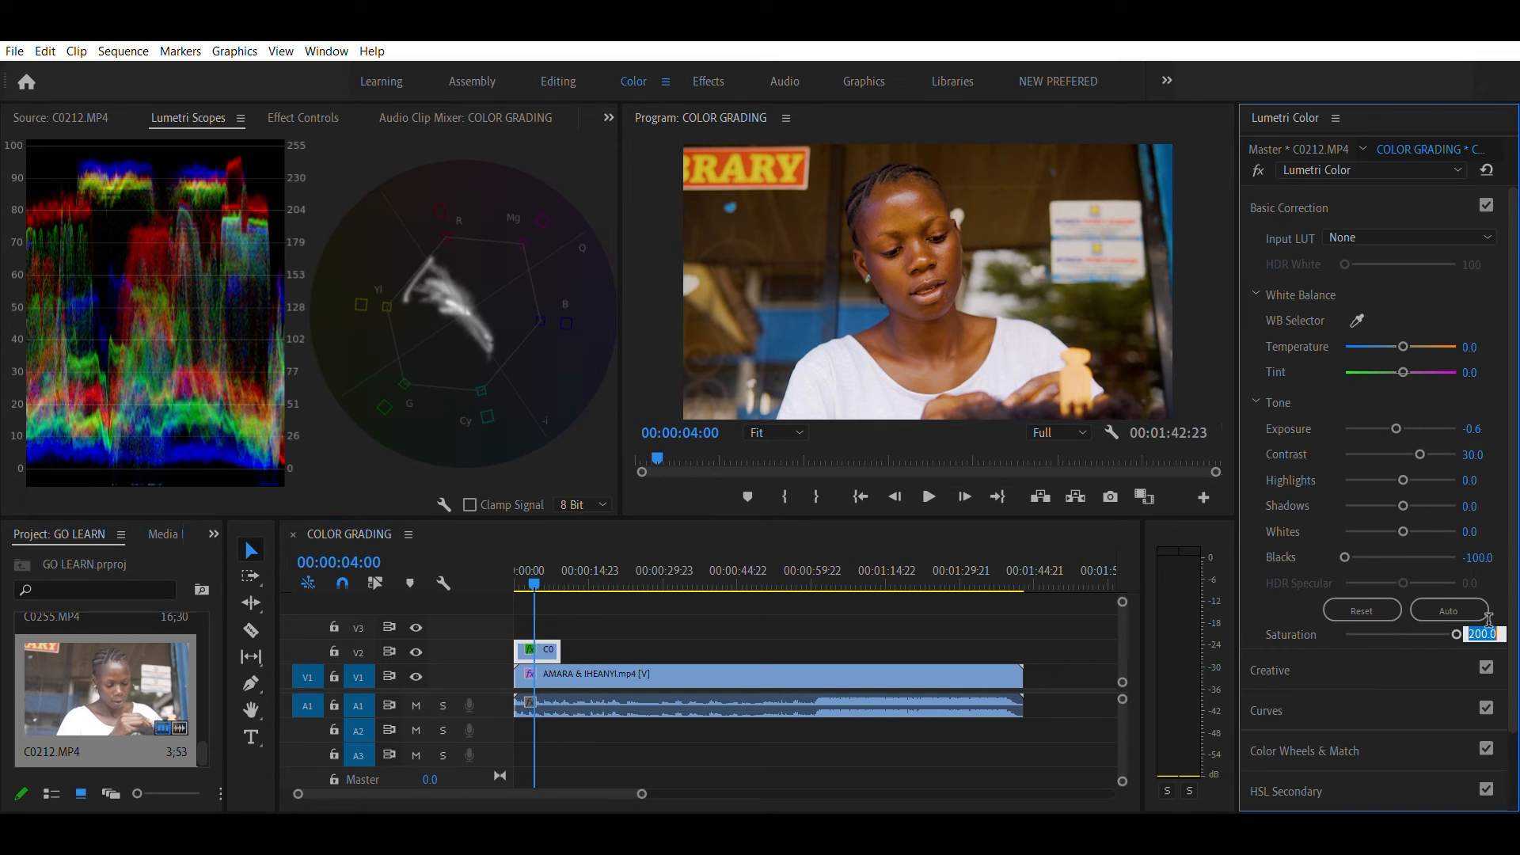
{"action": "type", "text": "140"}
{"action": "key", "text": "Return"}
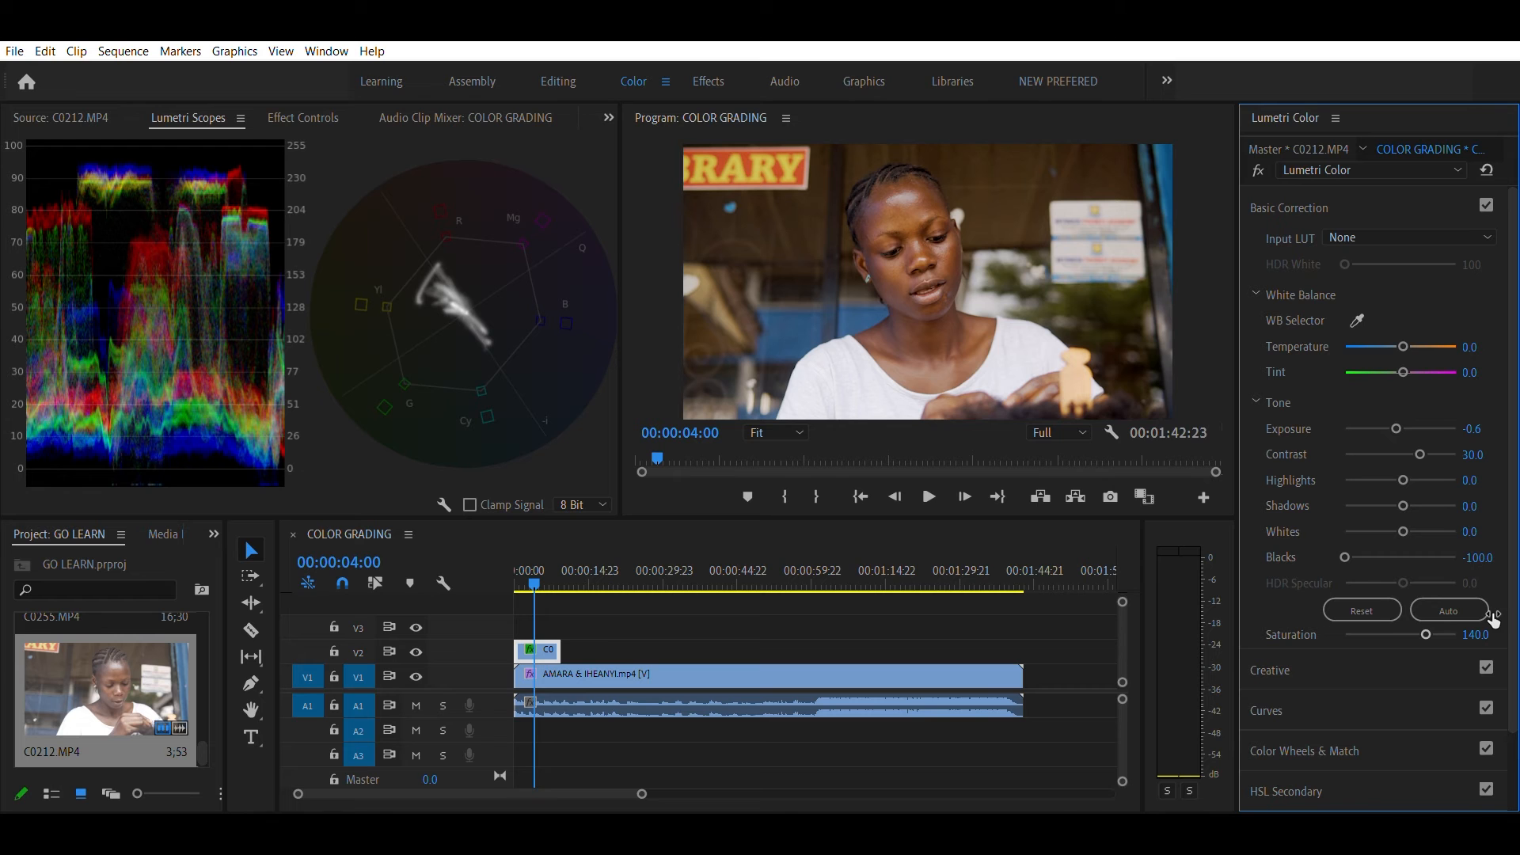
- Toggle the Lumetri Color effect off and on to compare the original and graded versions of the clip
{"action": "left_click", "coordinate": [1258, 164]}
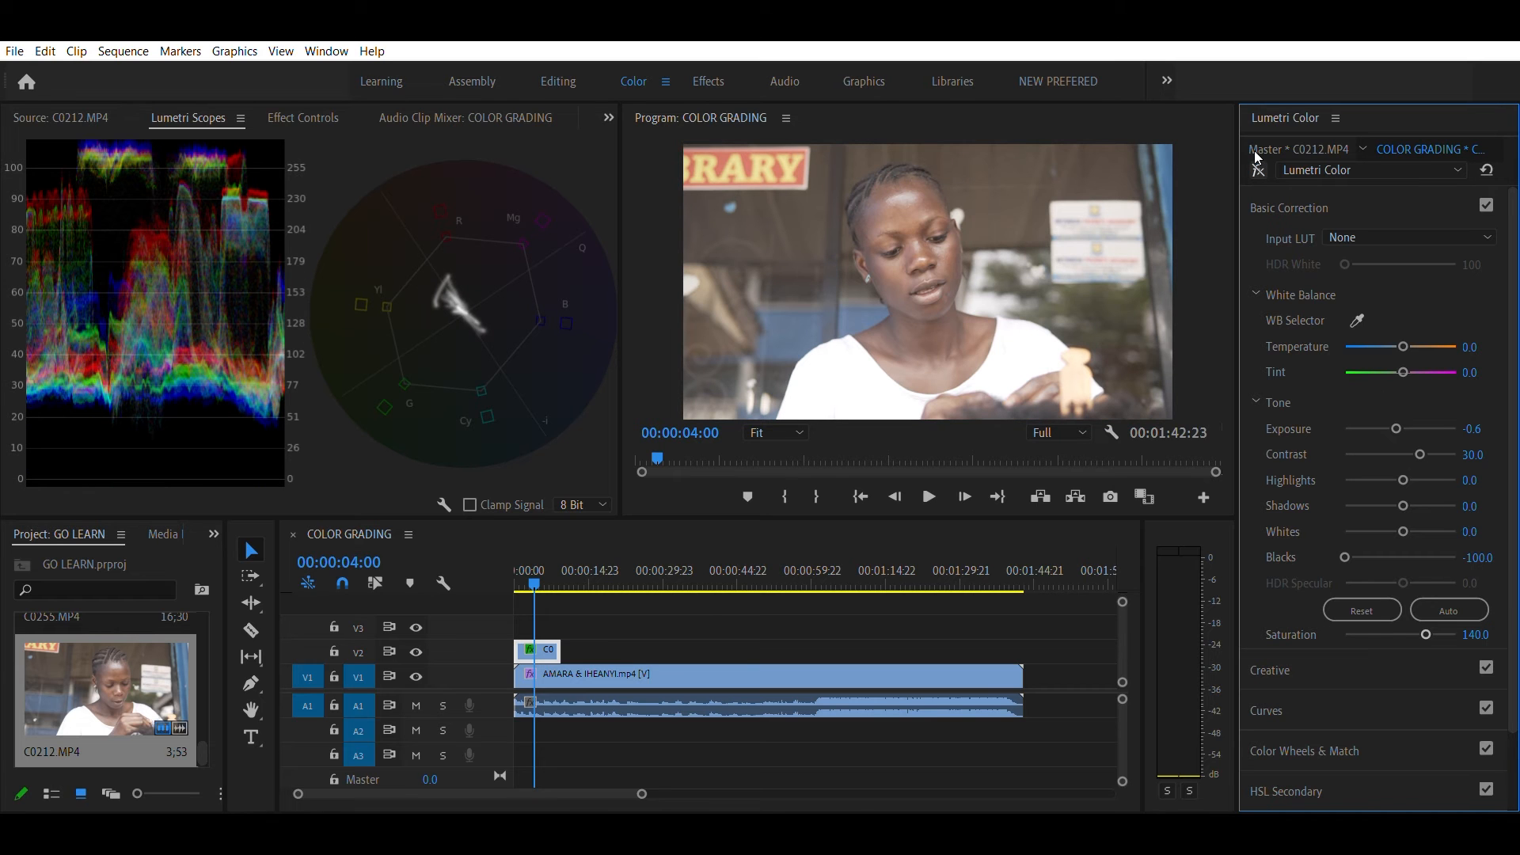
{"action": "left_click", "coordinate": [1259, 162]}
{"action": "left_click", "coordinate": [1259, 162]}
{"action": "left_click", "coordinate": [1260, 163]}
{"action": "left_click", "coordinate": [1259, 163]}
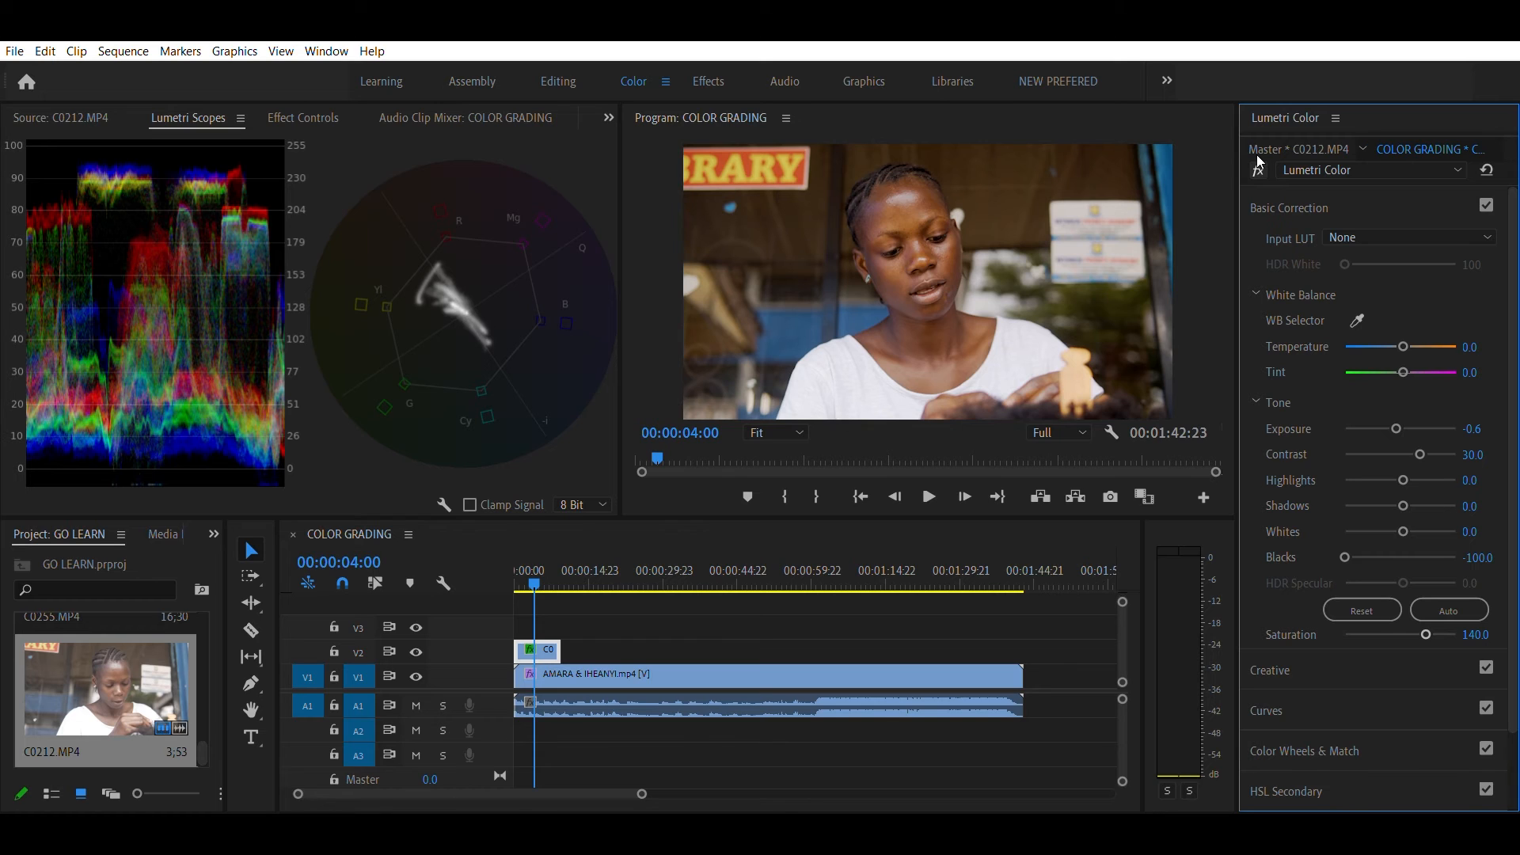
- Compare the graded and ungraded shot in a maximized program monitor, and restore the normal layout with the effect on
{"action": "left_click", "coordinate": [947, 186]}
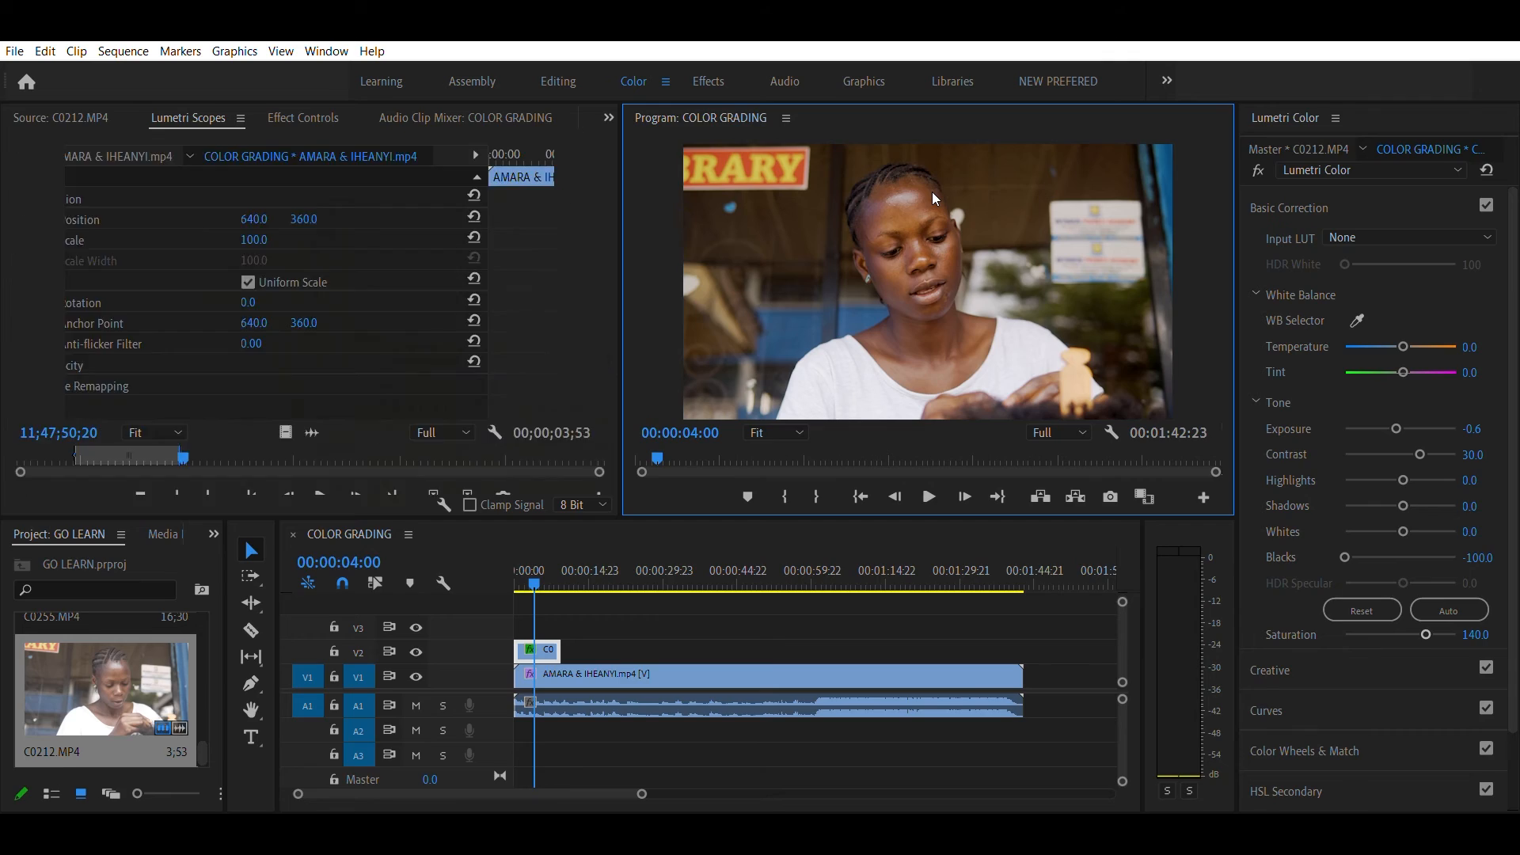
{"action": "key", "text": "grave"}
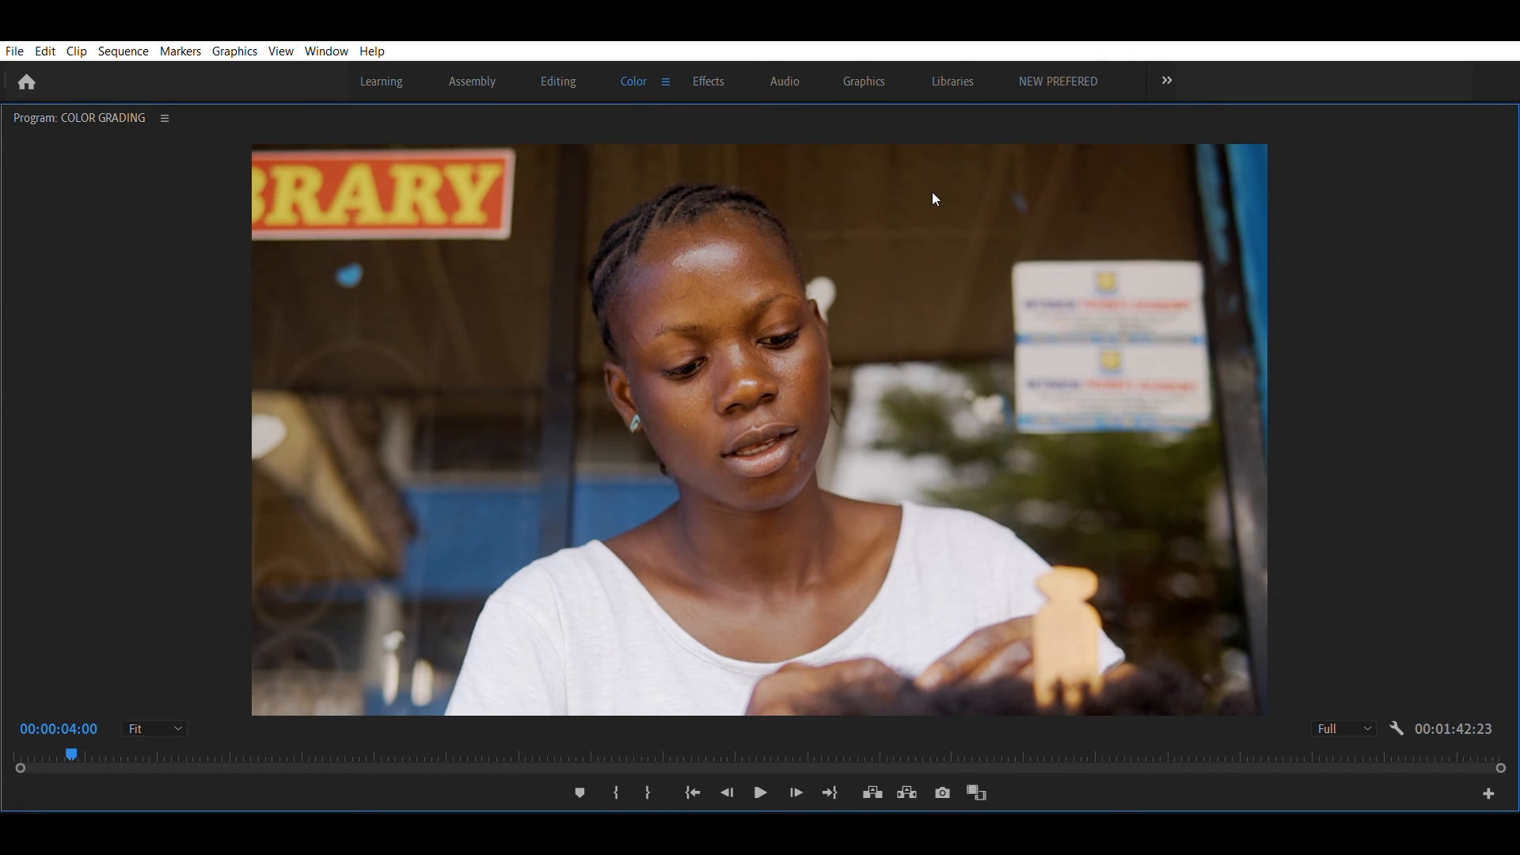
{"action": "key", "text": "grave"}
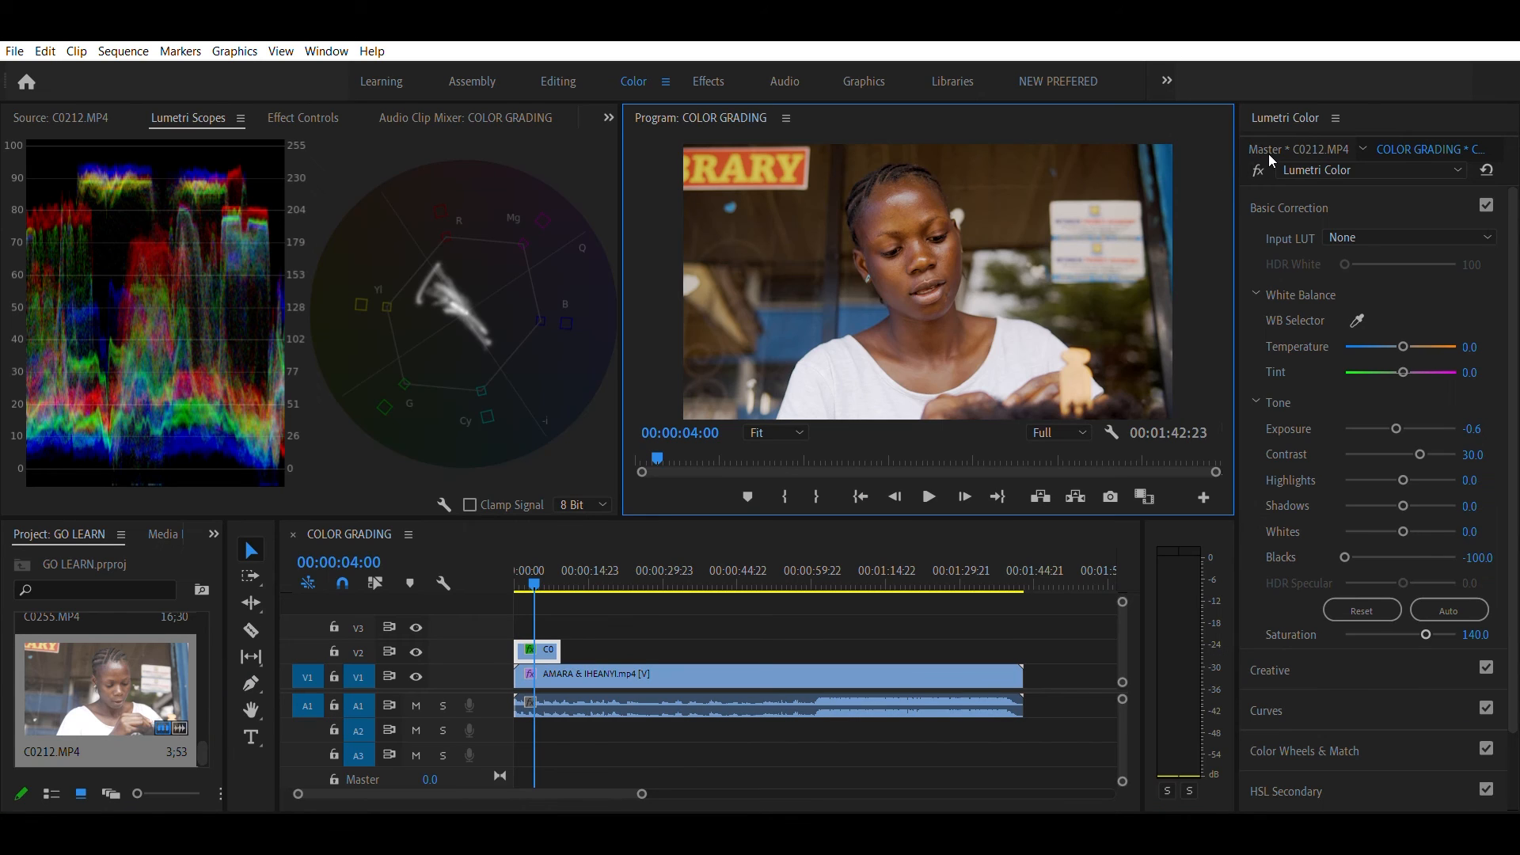
{"action": "left_click", "coordinate": [969, 256]}
{"action": "key", "text": "grave"}
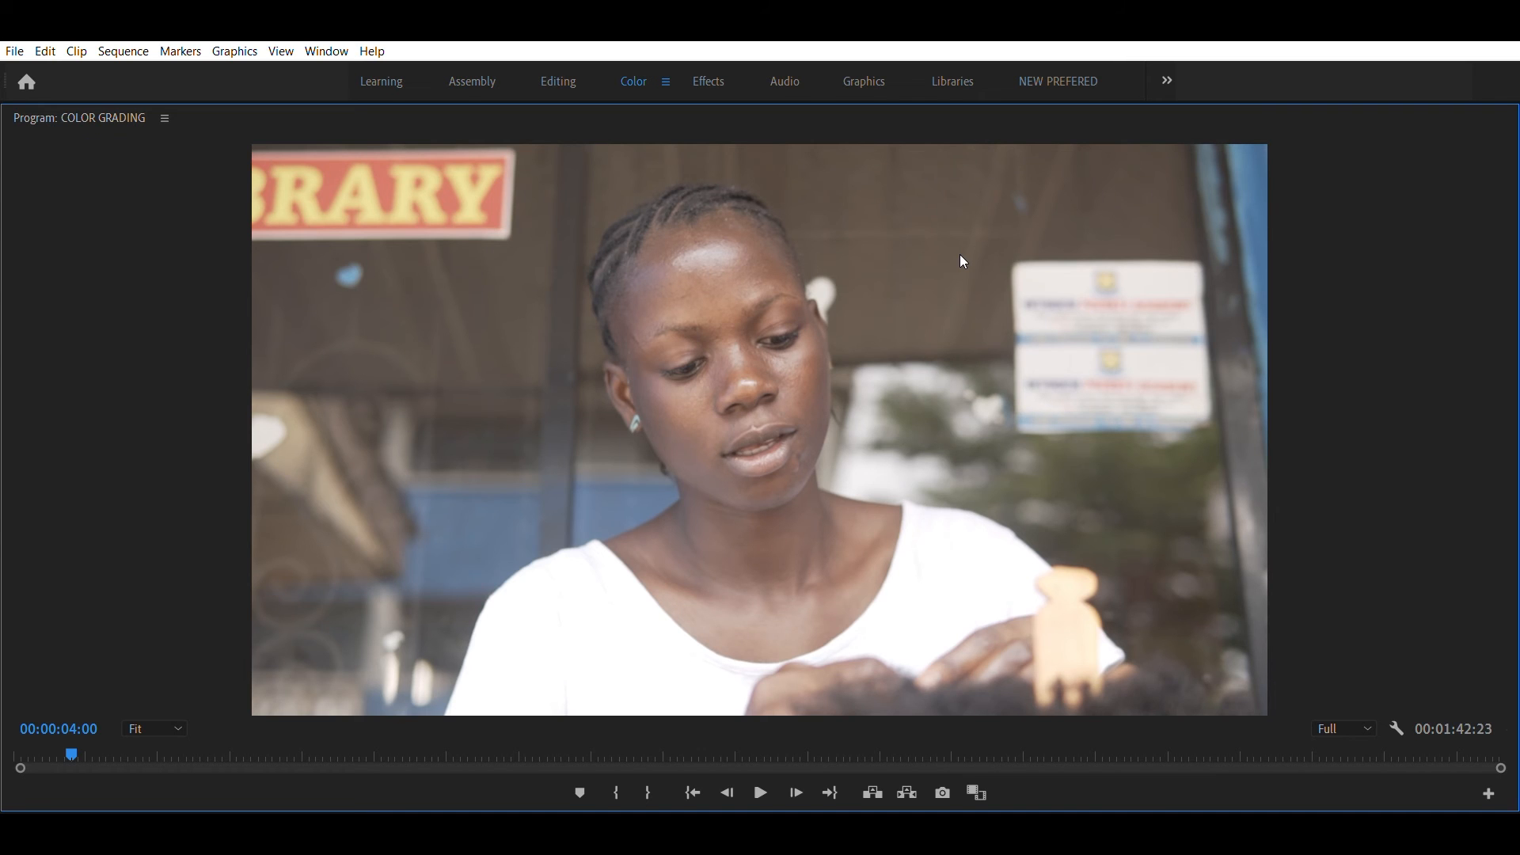
{"action": "key", "text": "grave"}
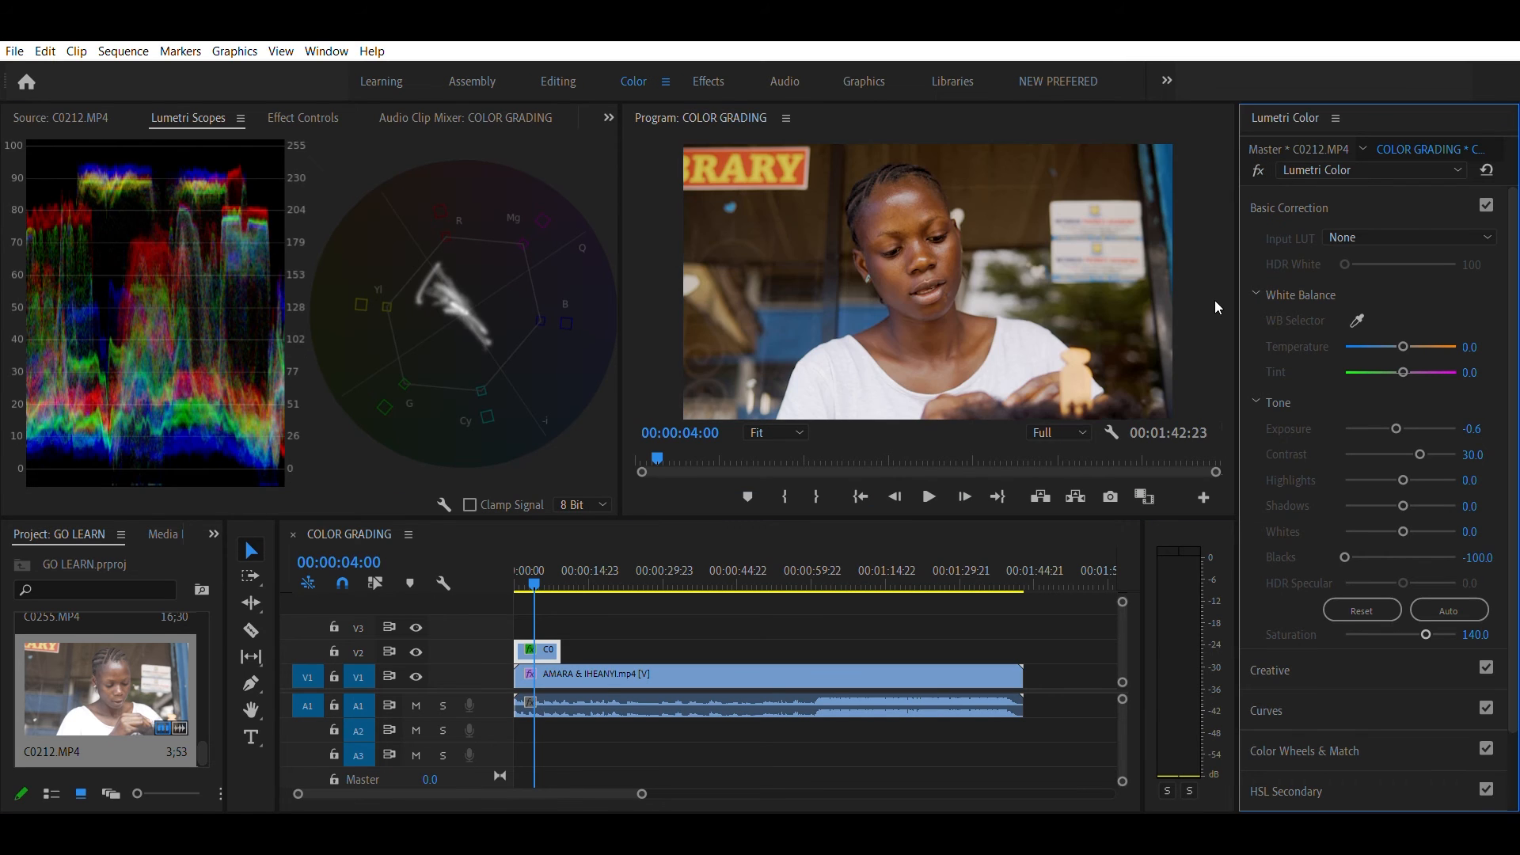
{"action": "key", "text": "grave"}
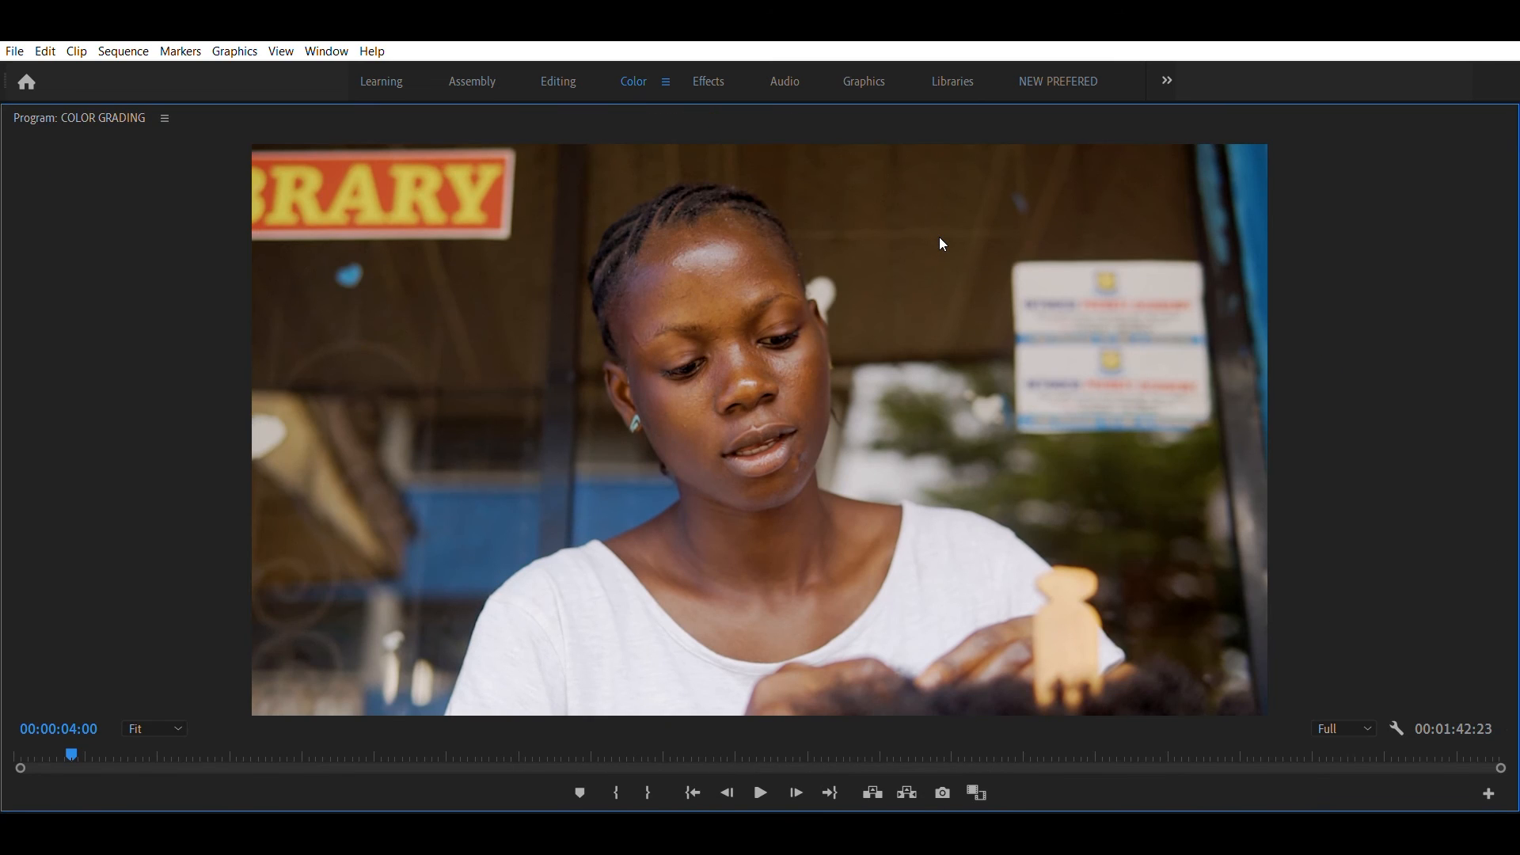
{"action": "key", "text": "grave"}
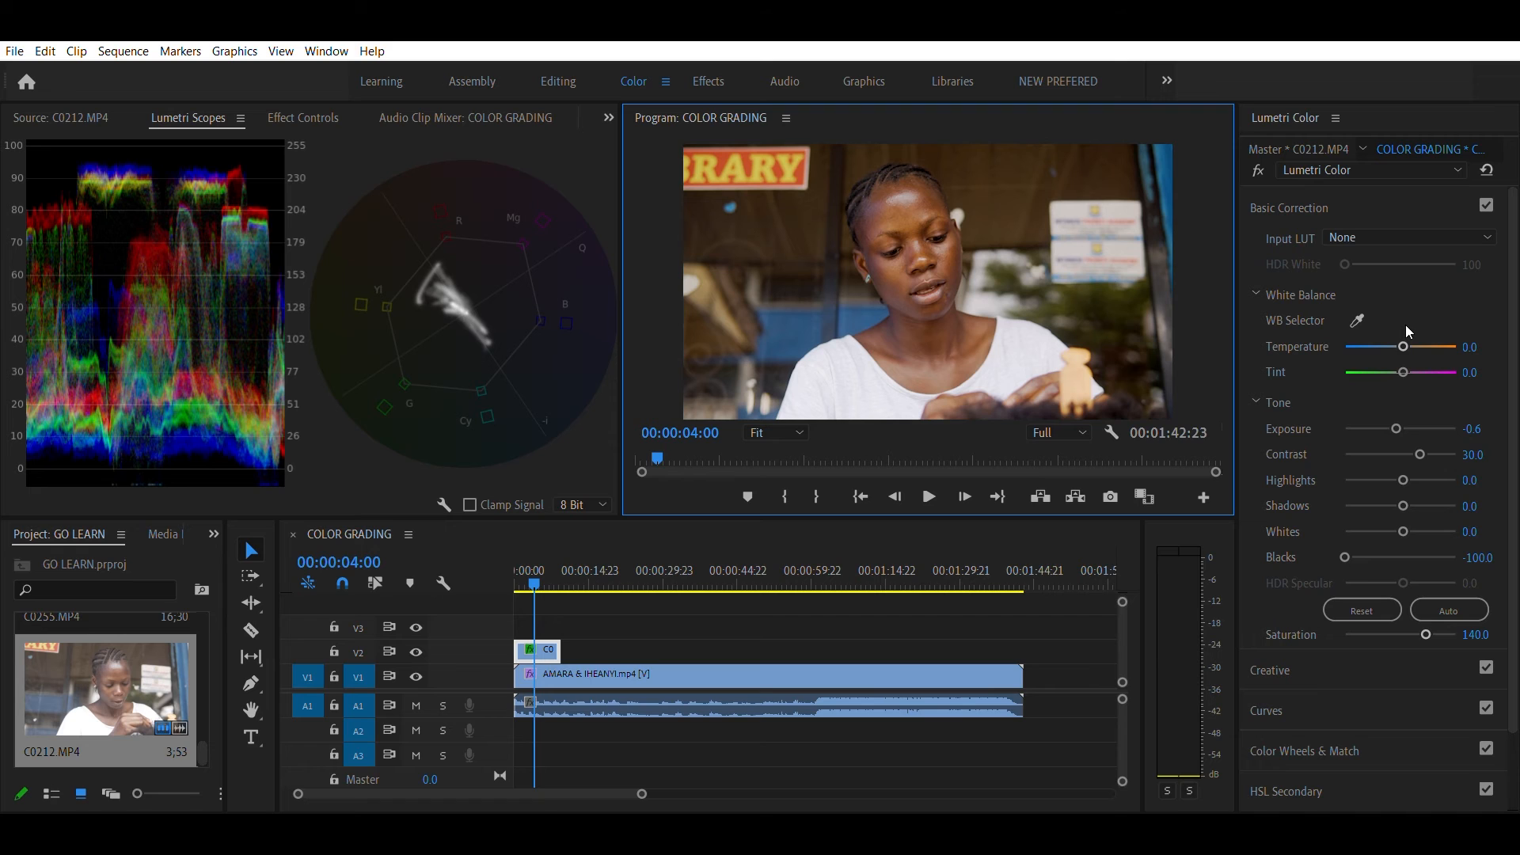
- Try a warmer white balance temperature of 13.3, and set it back to 0
{"action": "left_click_drag", "start_coordinate": [1405, 325], "coordinate": [1408, 323]}
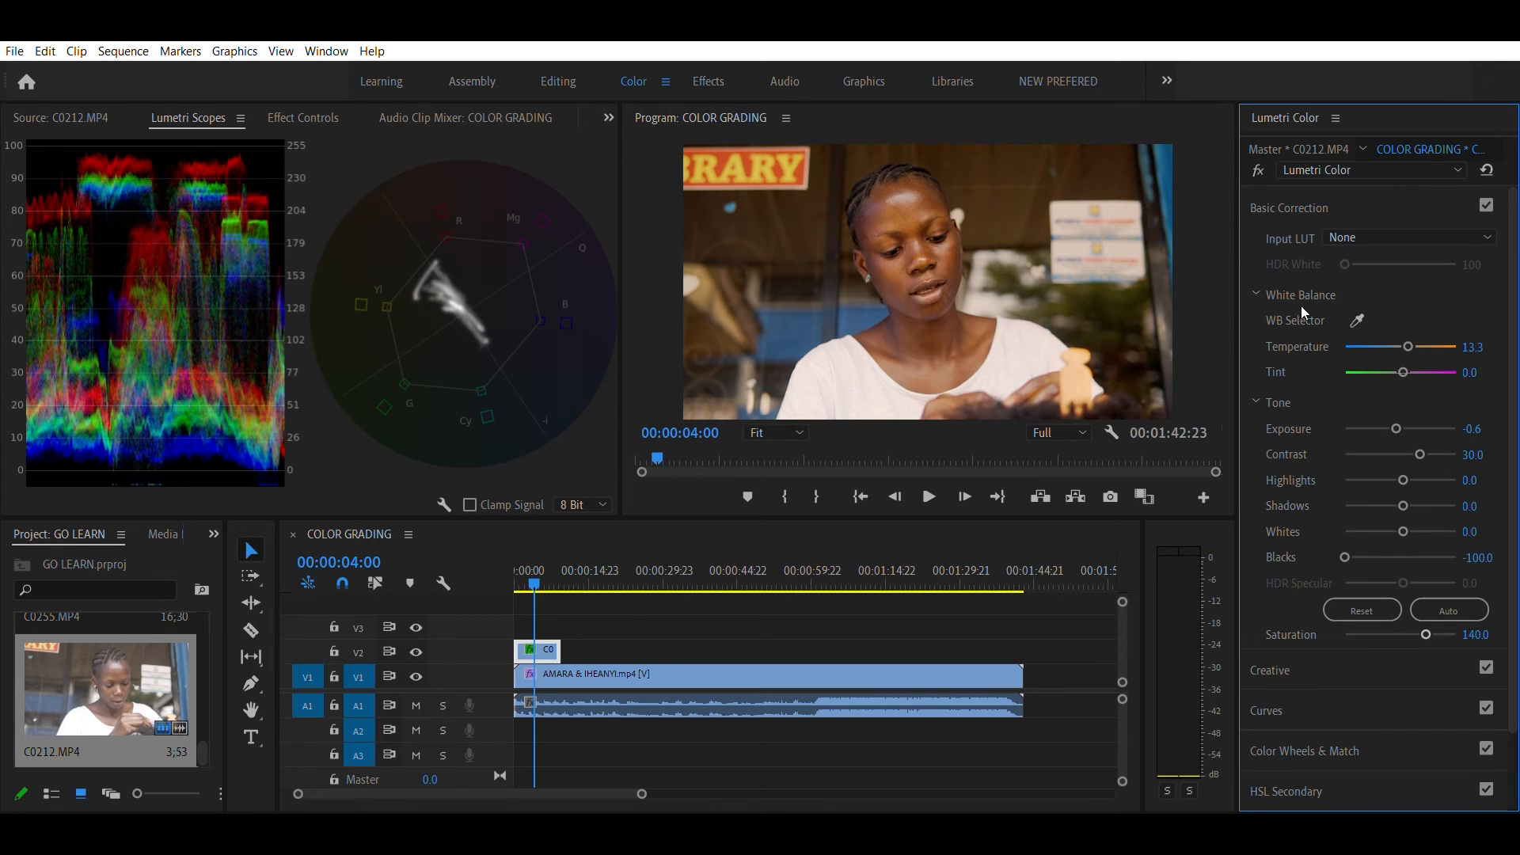
{"action": "mouse_move", "coordinate": [1409, 324]}
{"action": "left_mouse_down"}
{"action": "mouse_move", "coordinate": [1372, 326]}
{"action": "mouse_move", "coordinate": [1404, 328]}
{"action": "left_mouse_up"}
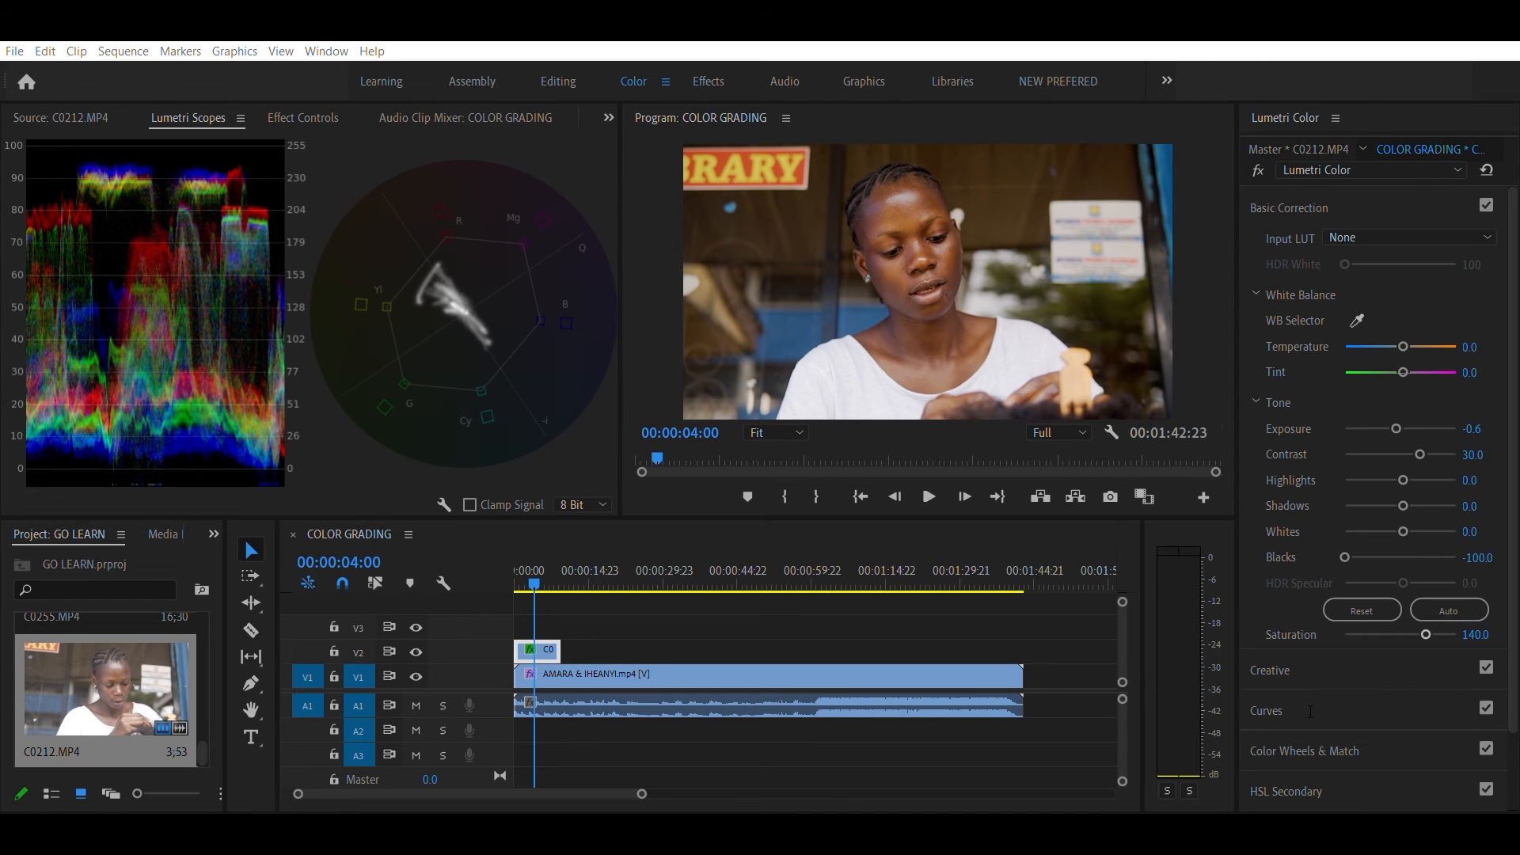
{"action": "left_click", "coordinate": [1255, 478]}
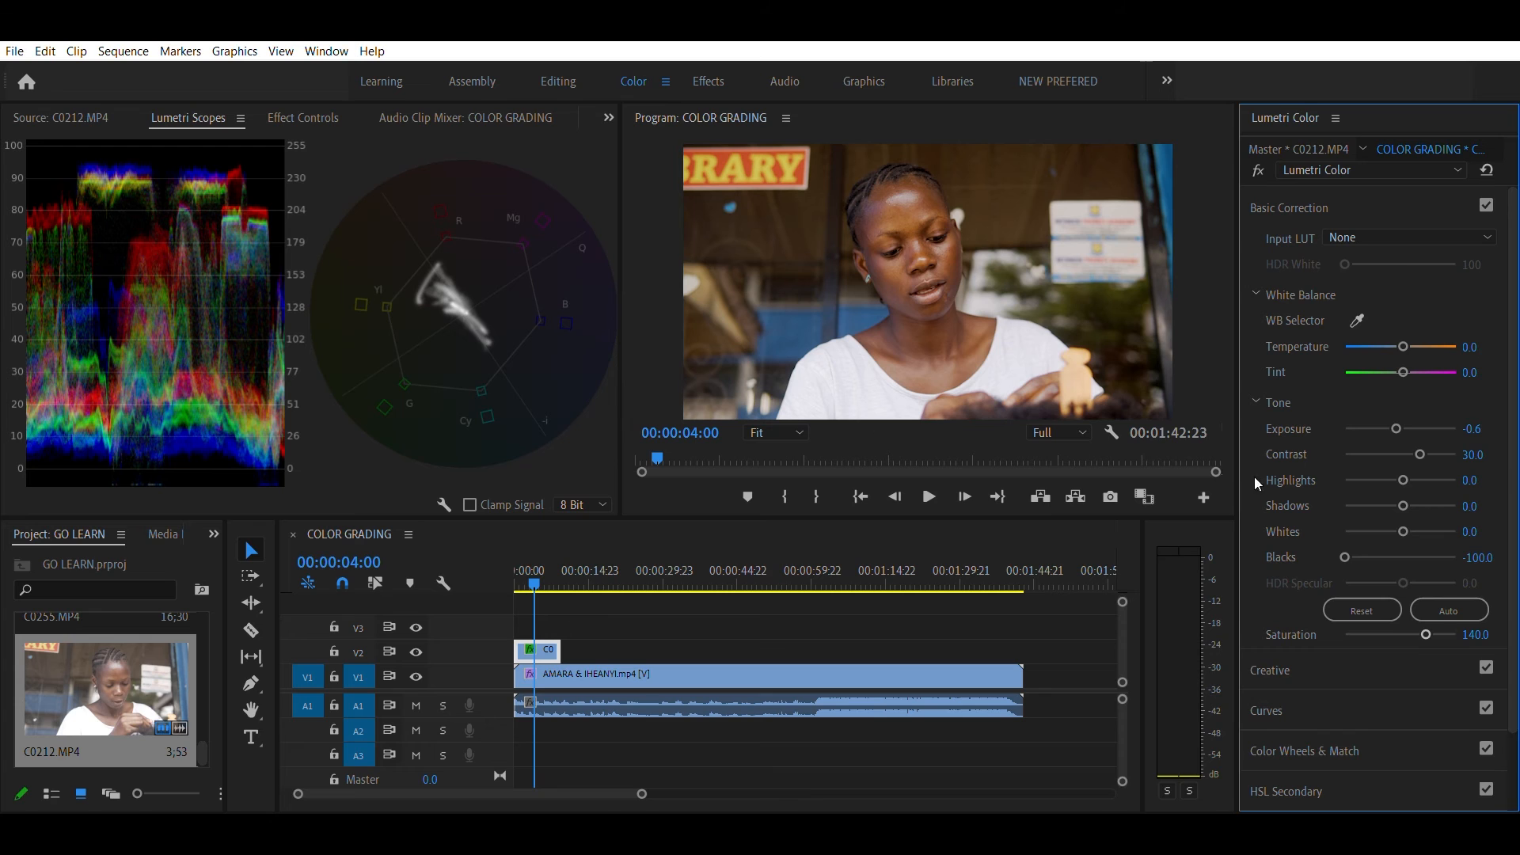
- Try adjusting the black point and midpoint of the master RGB curve, and reset the curve
{"action": "left_click", "coordinate": [1286, 207]}
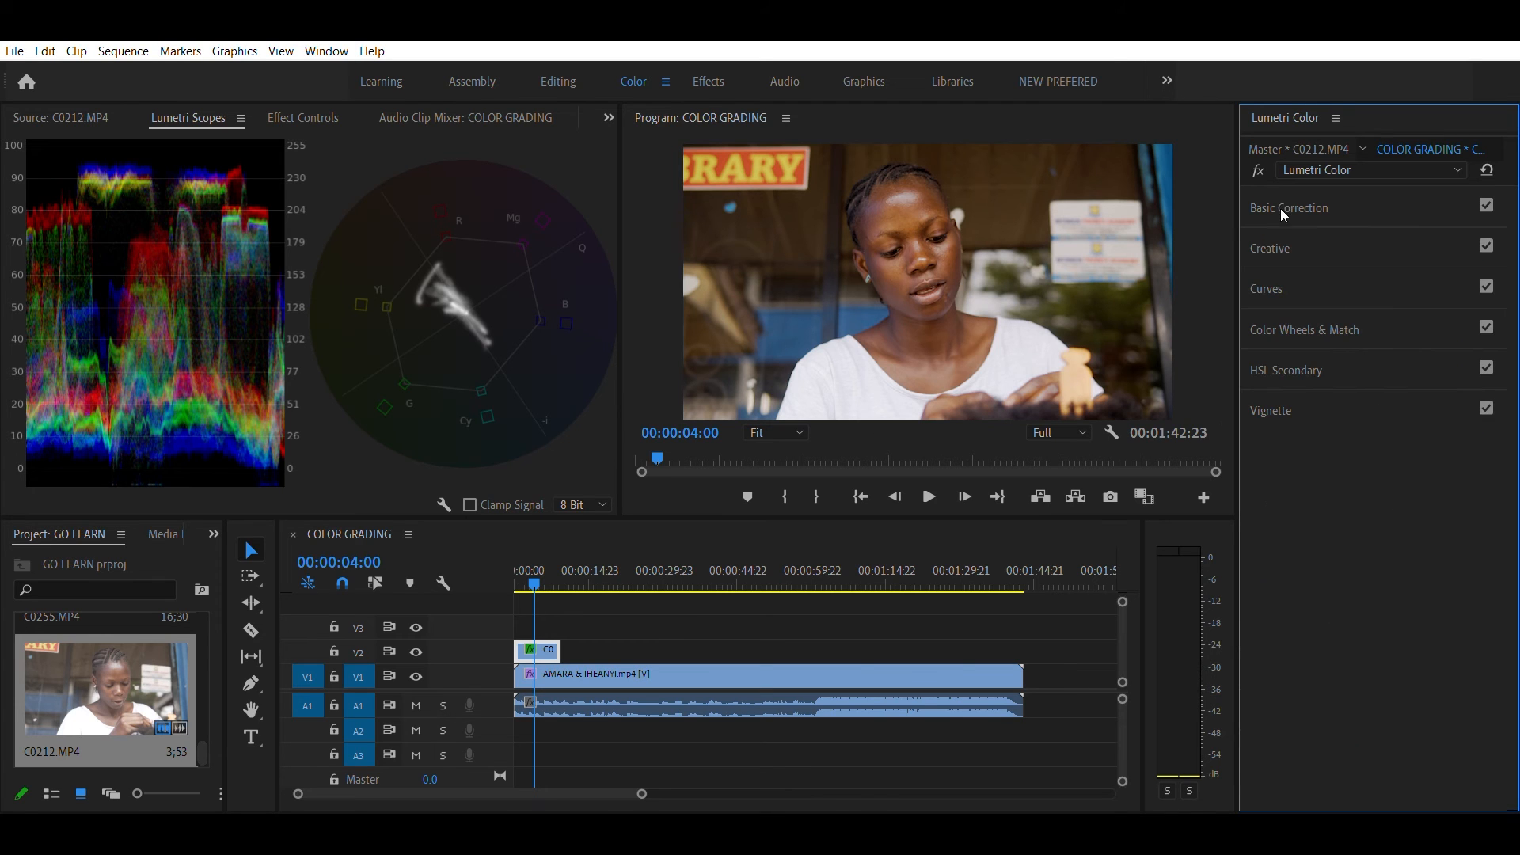
{"action": "left_click", "coordinate": [1290, 273]}
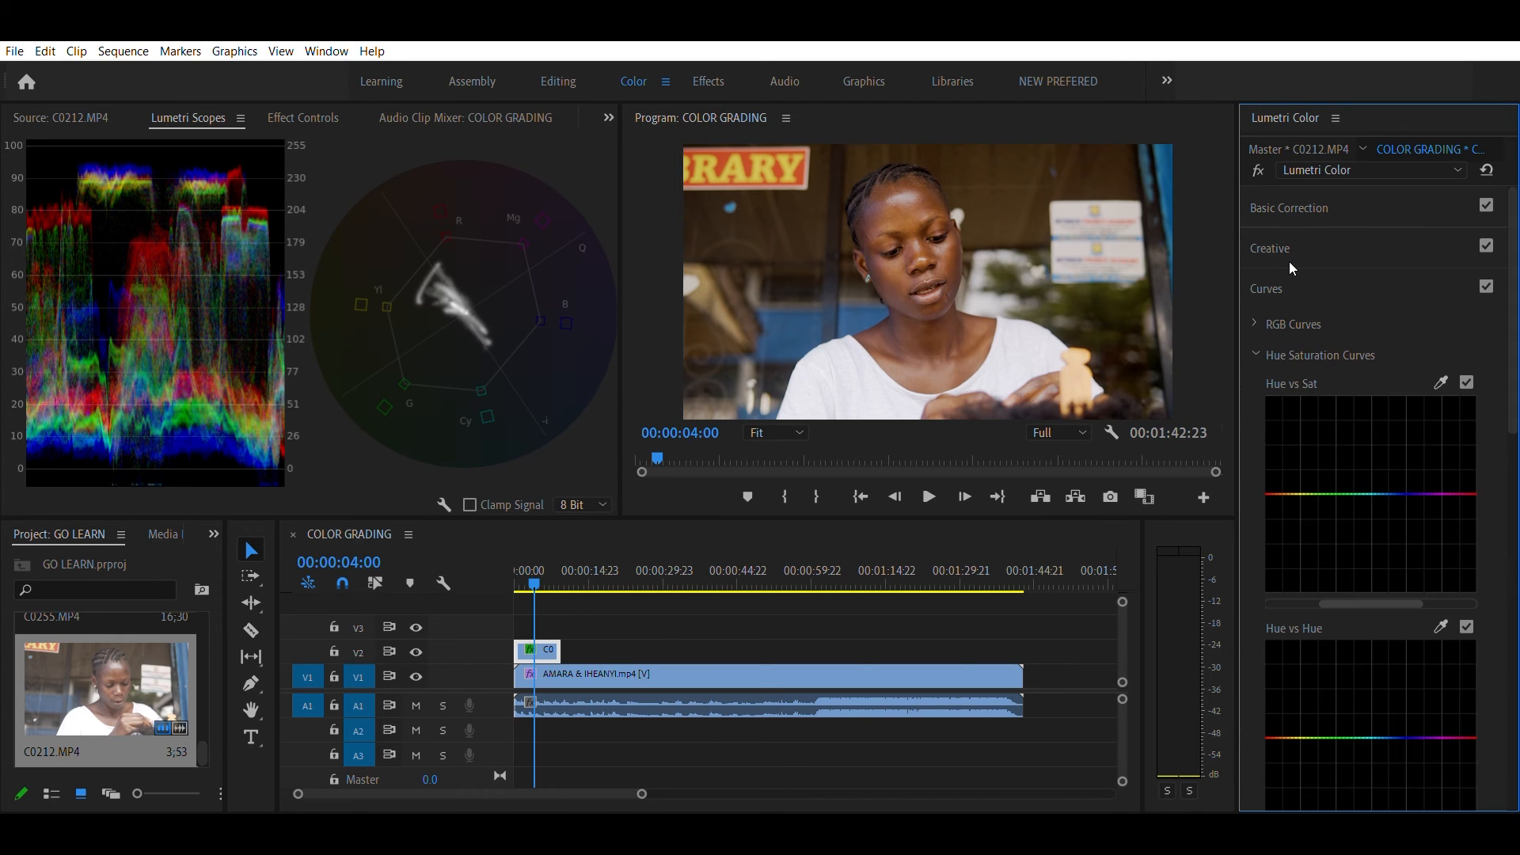
{"action": "left_click", "coordinate": [1263, 321]}
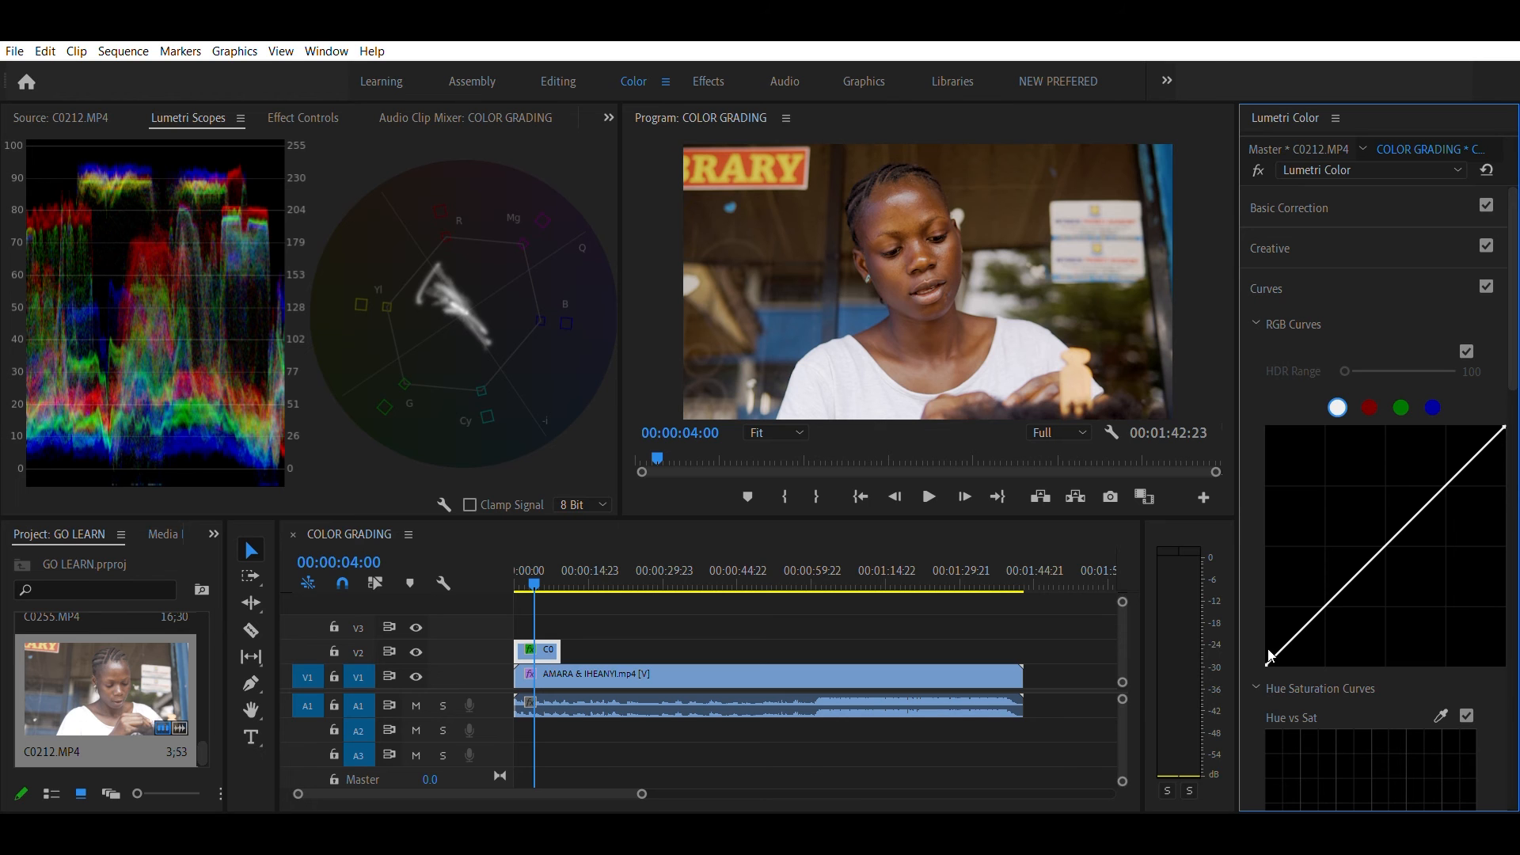
{"action": "mouse_move", "coordinate": [1269, 646]}
{"action": "left_mouse_down"}
{"action": "mouse_move", "coordinate": [1351, 652]}
{"action": "mouse_move", "coordinate": [1269, 662]}
{"action": "mouse_move", "coordinate": [1381, 634]}
{"action": "mouse_move", "coordinate": [1226, 625]}
{"action": "mouse_move", "coordinate": [1243, 616]}
{"action": "mouse_move", "coordinate": [1271, 633]}
{"action": "mouse_move", "coordinate": [1257, 668]}
{"action": "left_mouse_up"}
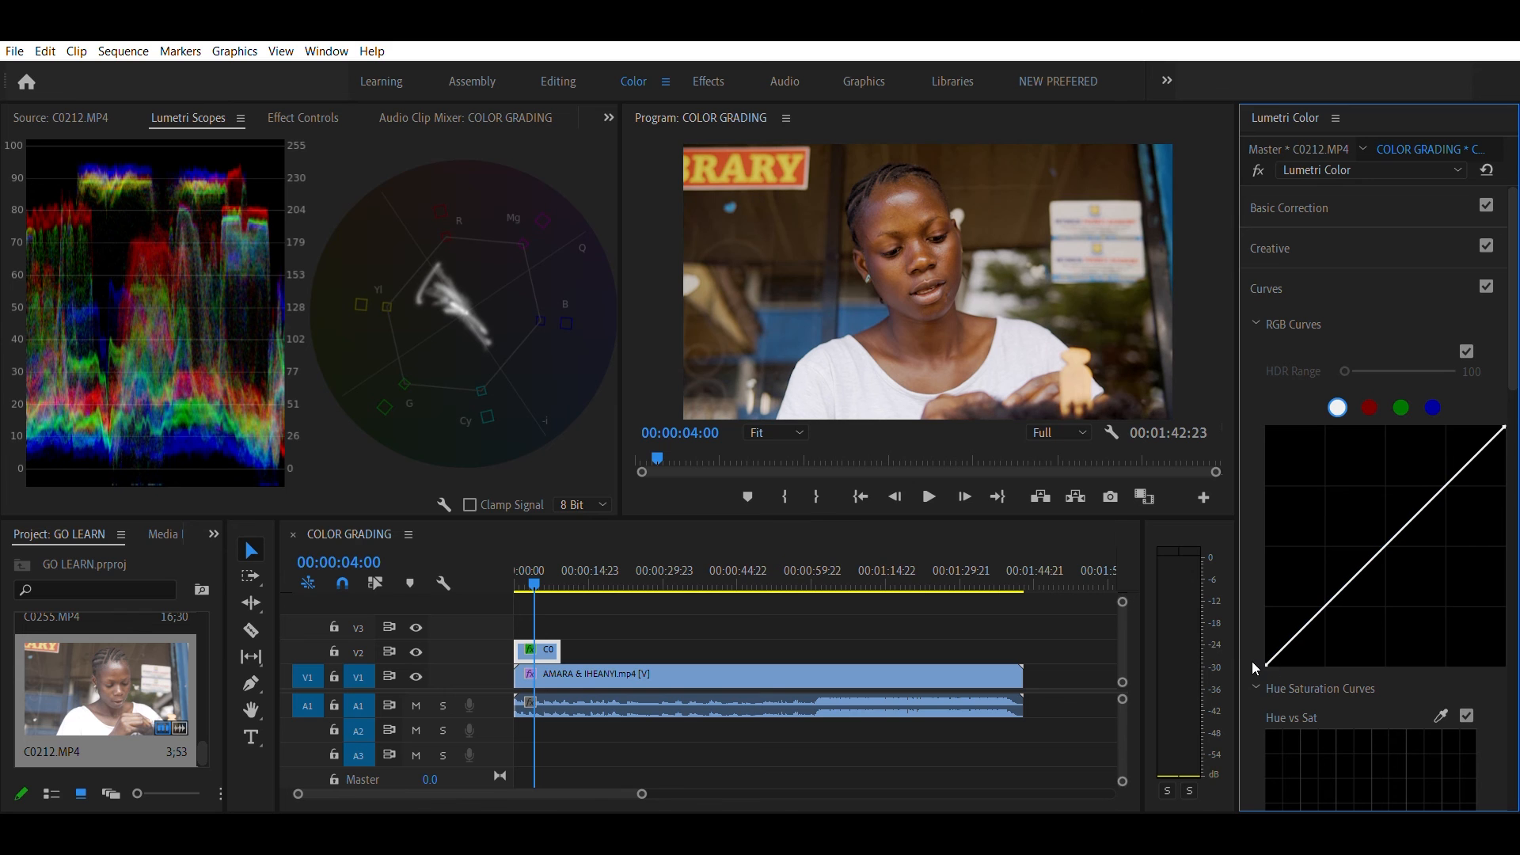
{"action": "mouse_move", "coordinate": [1387, 543]}
{"action": "left_mouse_down"}
{"action": "mouse_move", "coordinate": [1377, 524]}
{"action": "mouse_move", "coordinate": [1392, 540]}
{"action": "left_mouse_up"}
{"action": "double_click", "coordinate": [1392, 537]}
{"action": "left_click", "coordinate": [1259, 321]}
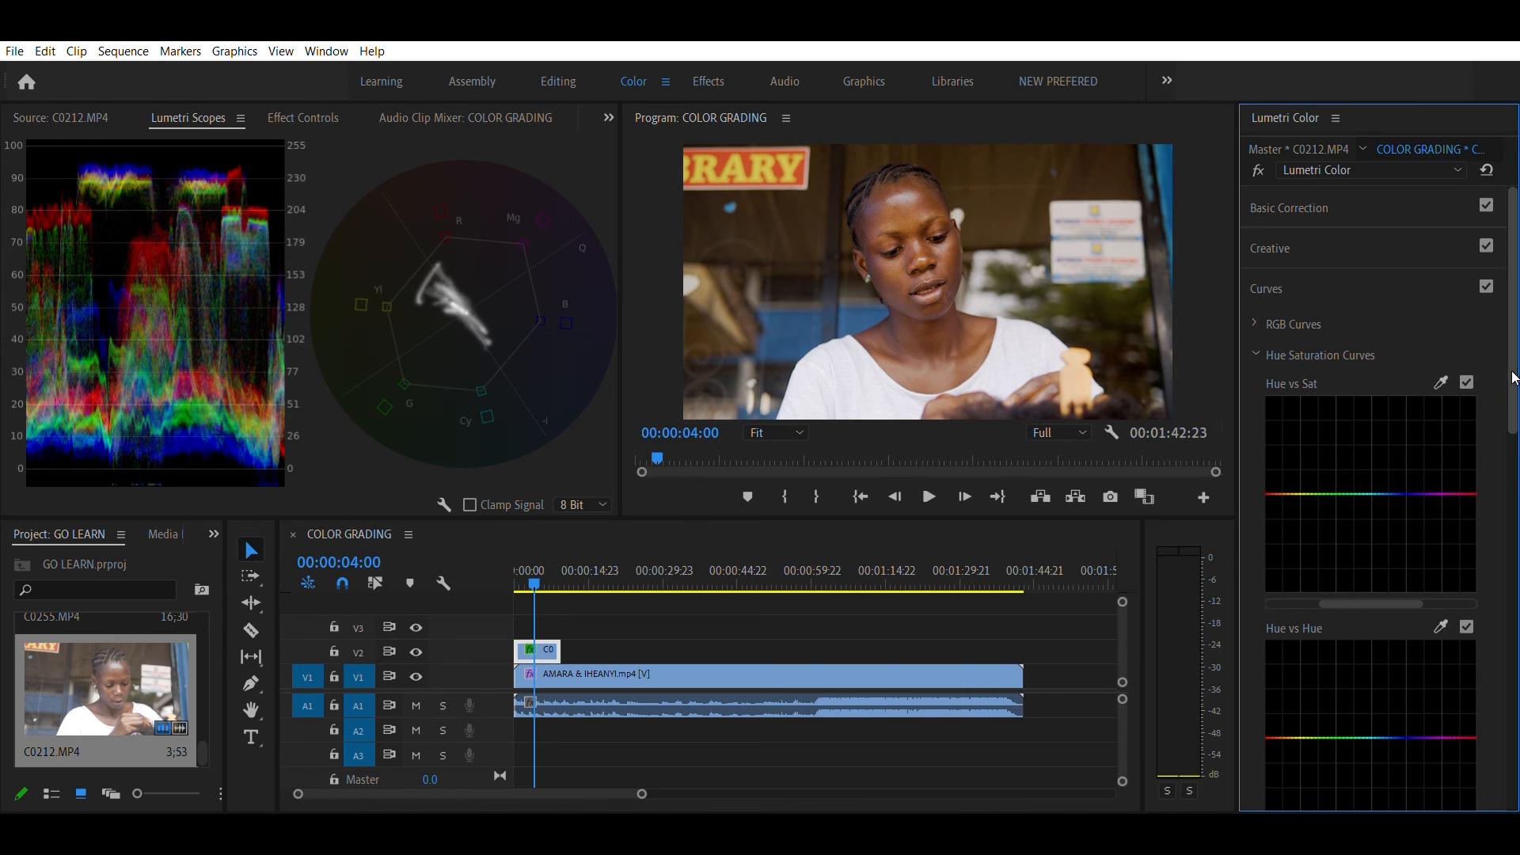
- Try raising the saturation of the color sampled from the sign with the Hue vs Sat curve, and reset the curve
{"action": "scroll", "coordinate": [1464, 381], "scroll_direction": "down", "scroll_amount": 3}
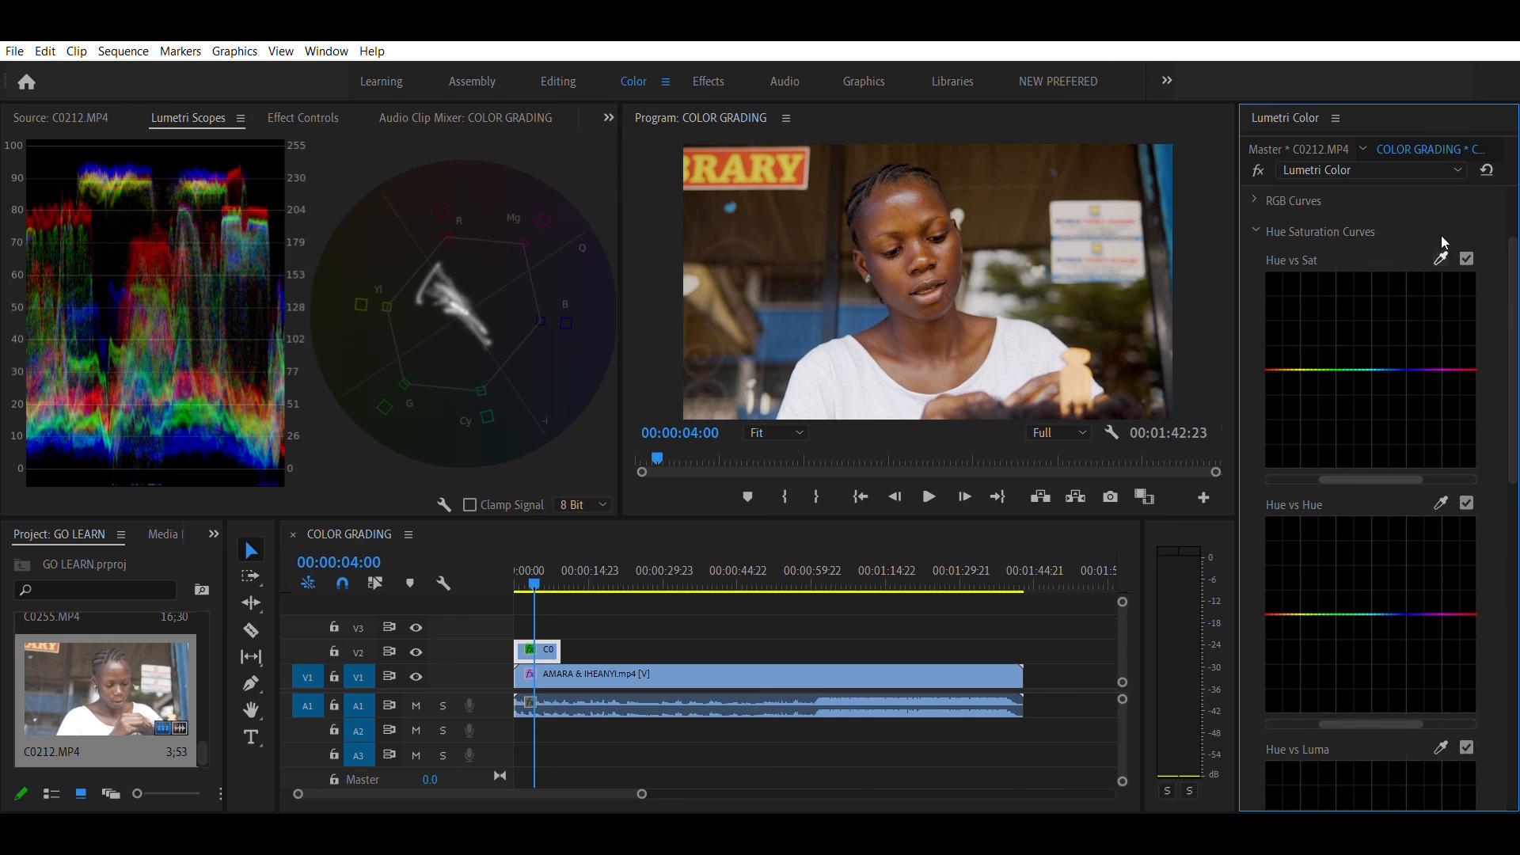
{"action": "left_click", "coordinate": [1441, 258]}
{"action": "left_click", "coordinate": [752, 162]}
{"action": "left_click_drag", "start_coordinate": [1369, 459], "coordinate": [1280, 459]}
{"action": "mouse_move", "coordinate": [1395, 354]}
{"action": "left_mouse_down"}
{"action": "mouse_move", "coordinate": [1395, 303]}
{"action": "mouse_move", "coordinate": [1396, 373]}
{"action": "mouse_move", "coordinate": [1395, 291]}
{"action": "mouse_move", "coordinate": [1396, 333]}
{"action": "left_mouse_up"}
{"action": "double_click", "coordinate": [1396, 333]}
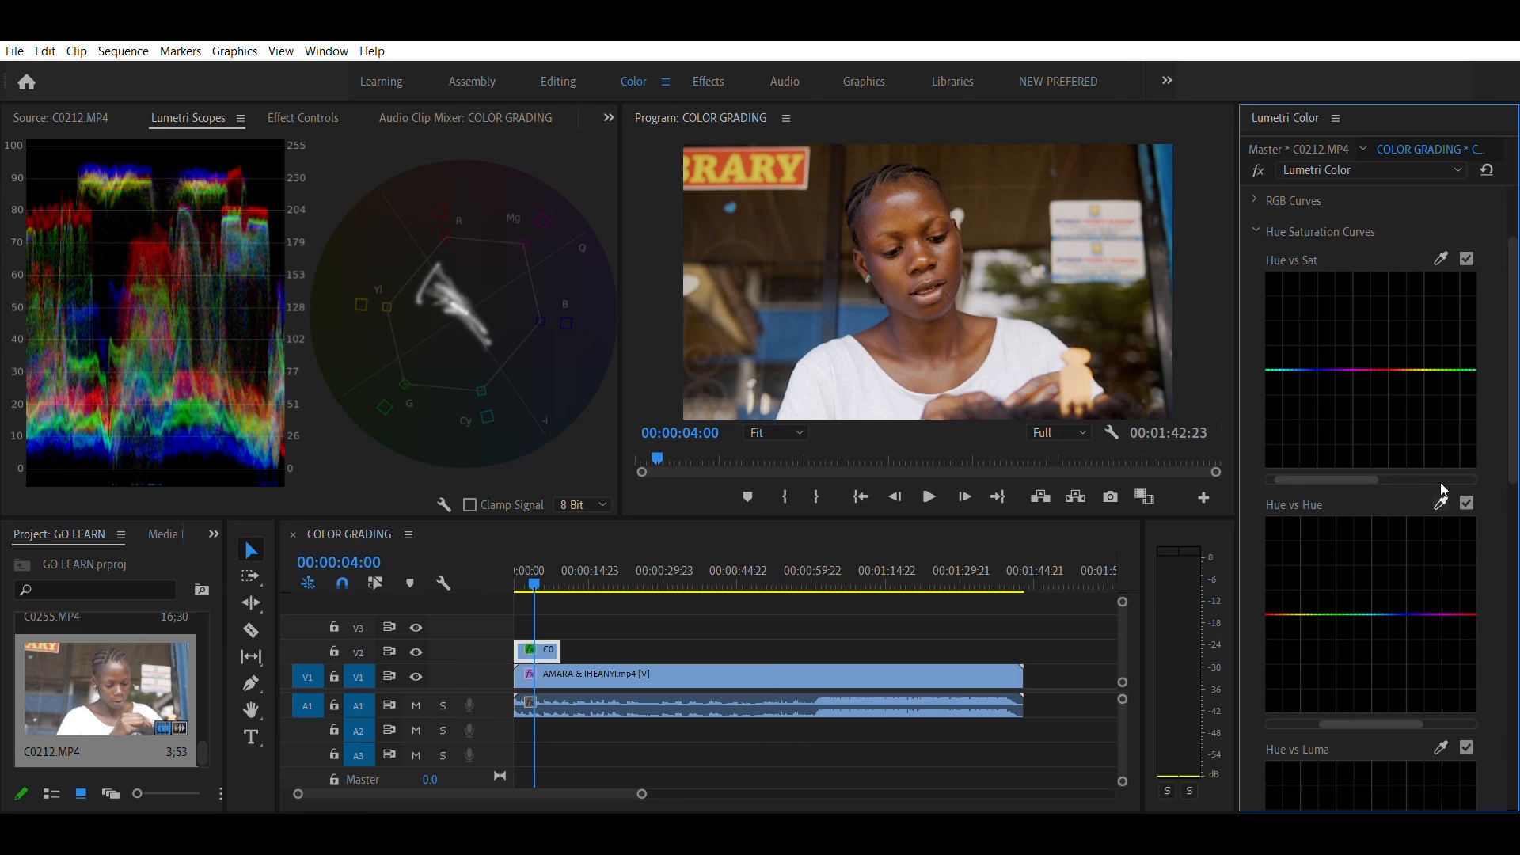
- Try shifting the sampled blue wall color toward green with the Hue vs Hue curve, and reset the curve
{"action": "left_click", "coordinate": [1441, 503]}
{"action": "left_click", "coordinate": [822, 324]}
{"action": "mouse_move", "coordinate": [1393, 614]}
{"action": "left_mouse_down"}
{"action": "mouse_move", "coordinate": [1400, 646]}
{"action": "mouse_move", "coordinate": [1396, 593]}
{"action": "left_mouse_up"}
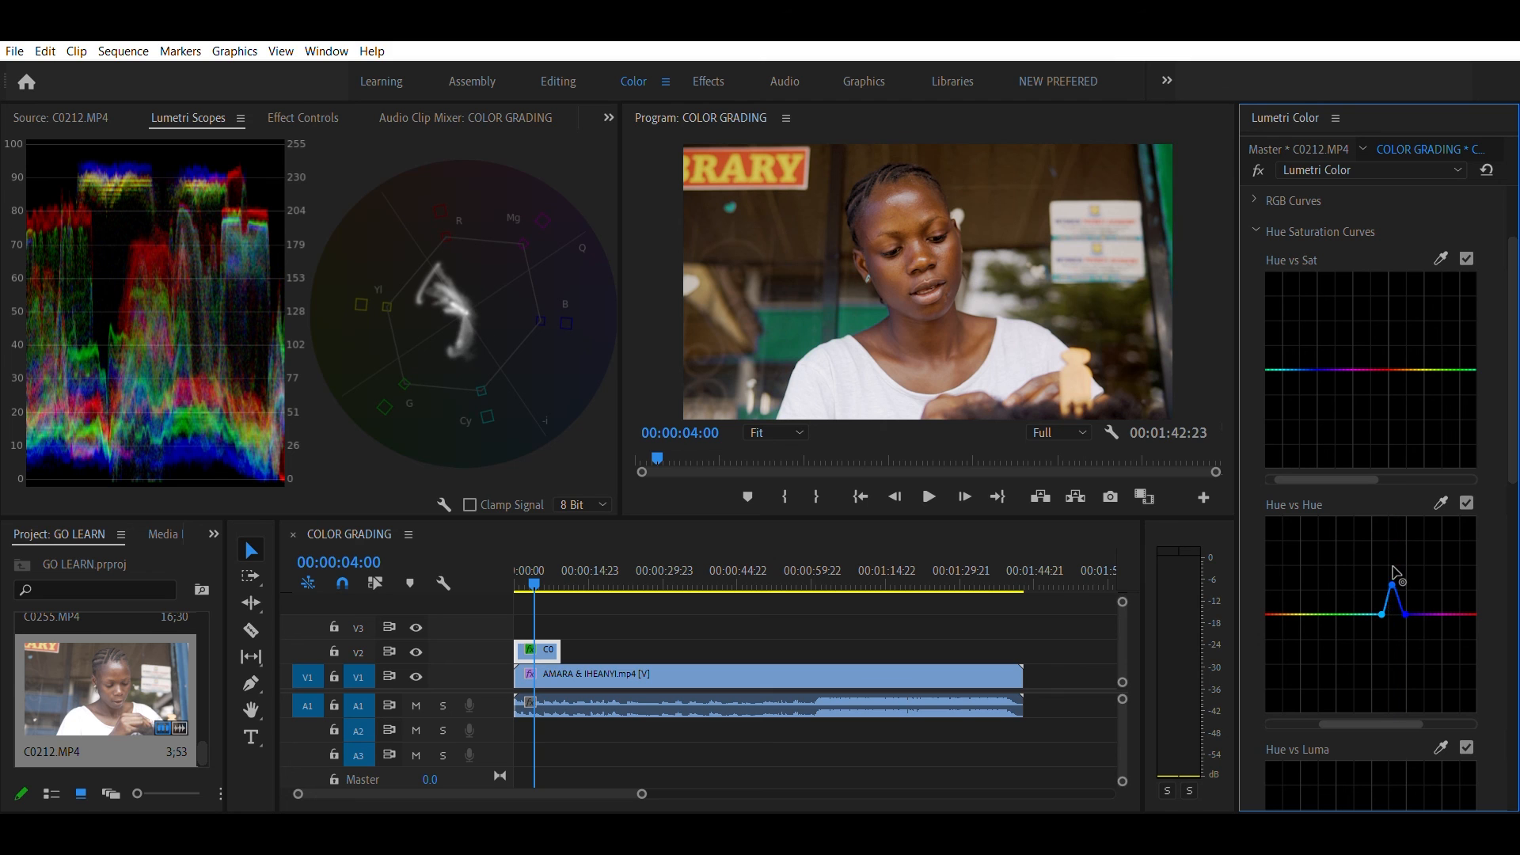
{"action": "double_click", "coordinate": [1424, 532]}
- Review the Hue vs Luma, Luma vs Sat and Sat vs Sat curves
{"action": "scroll", "coordinate": [1507, 417], "scroll_direction": "down", "scroll_amount": 6}
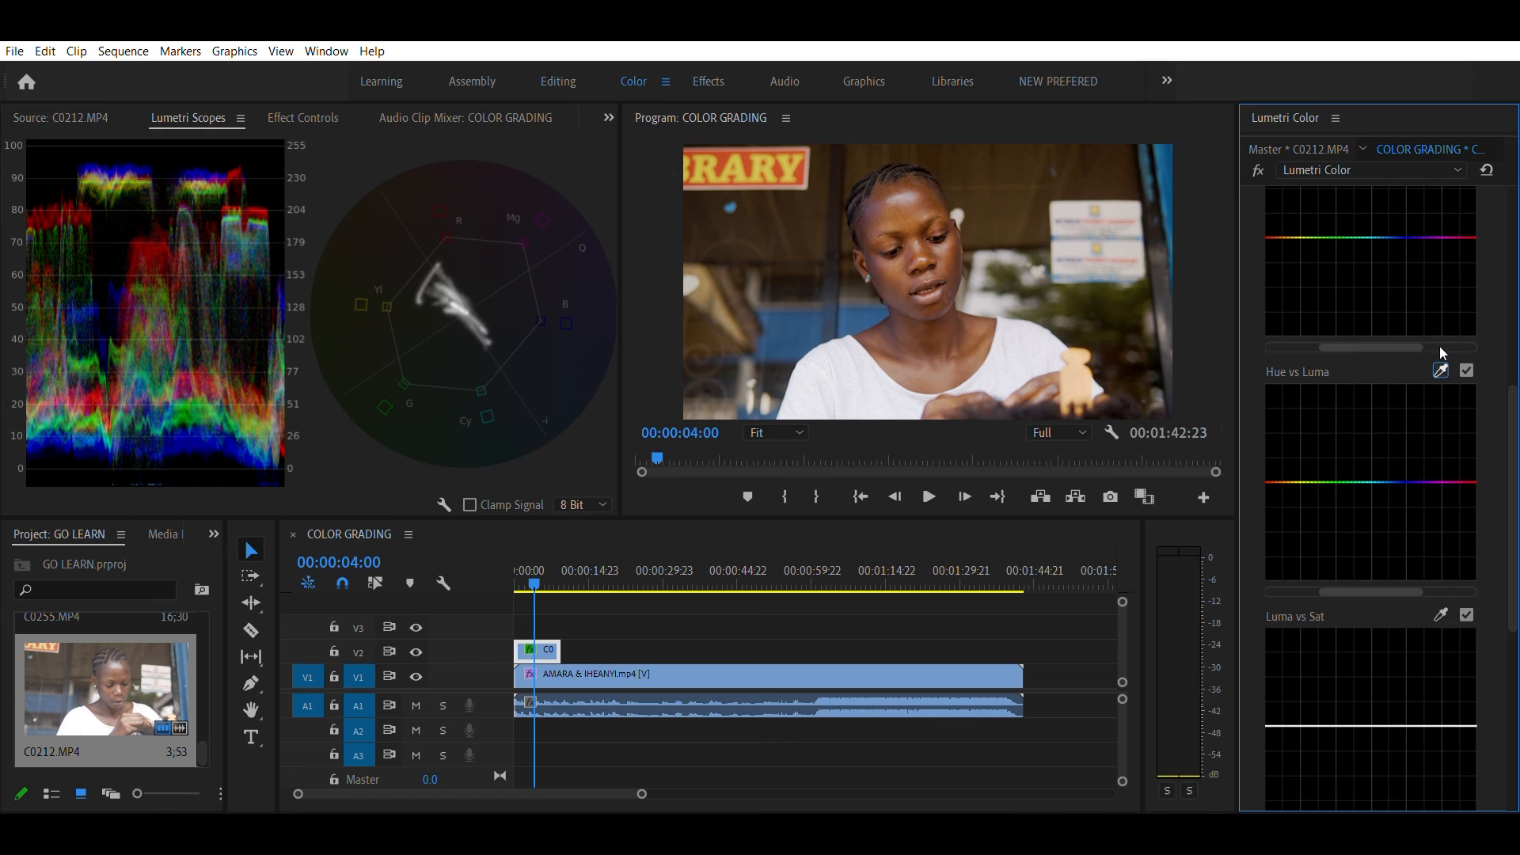
{"action": "scroll", "coordinate": [1517, 512], "scroll_direction": "down", "scroll_amount": 3}
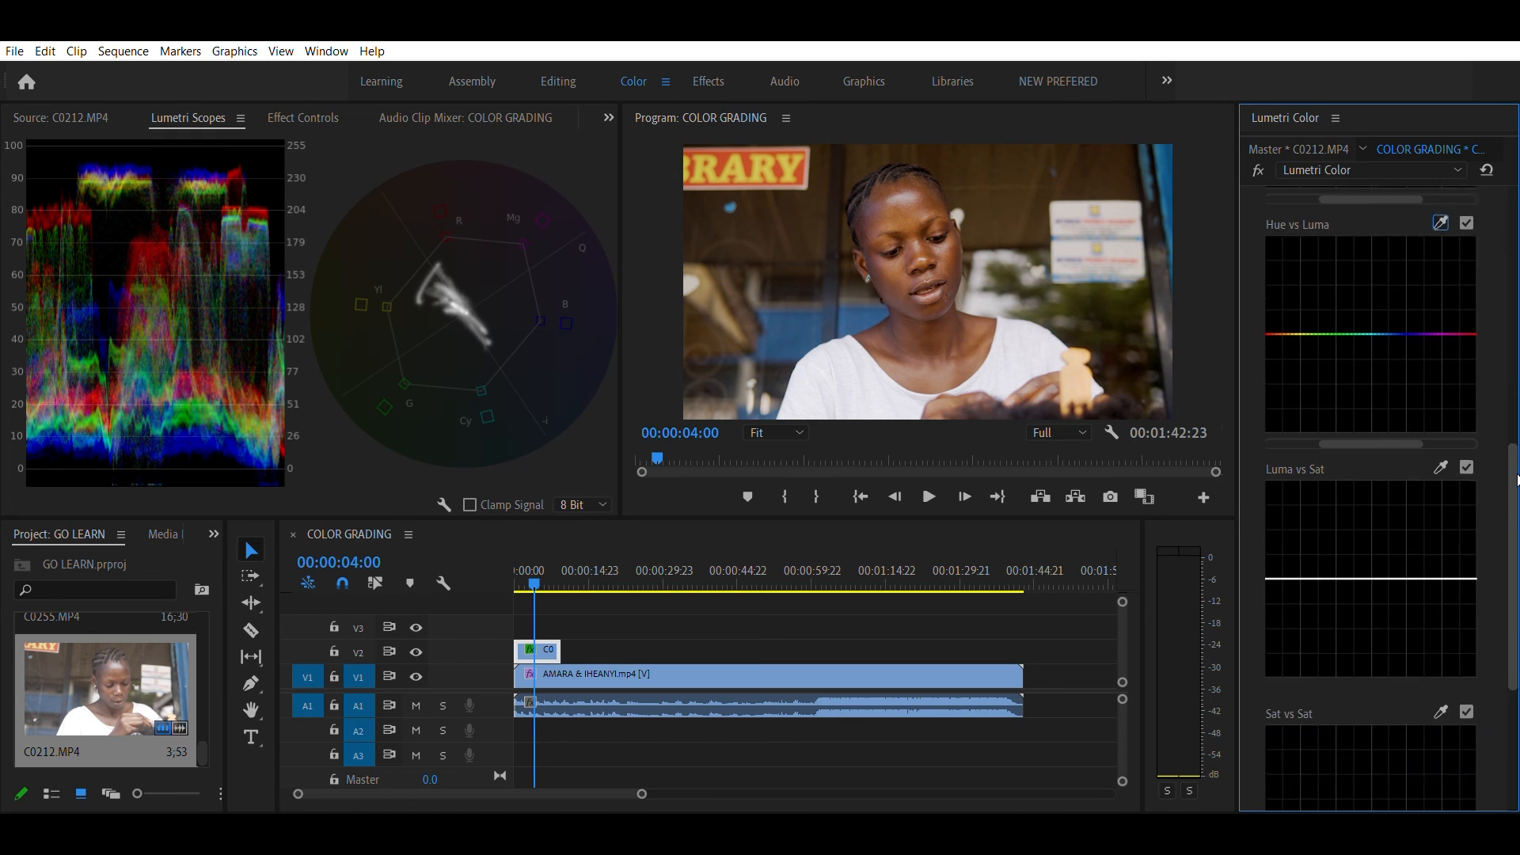
{"action": "scroll", "coordinate": [1516, 511], "scroll_direction": "down", "scroll_amount": 1}
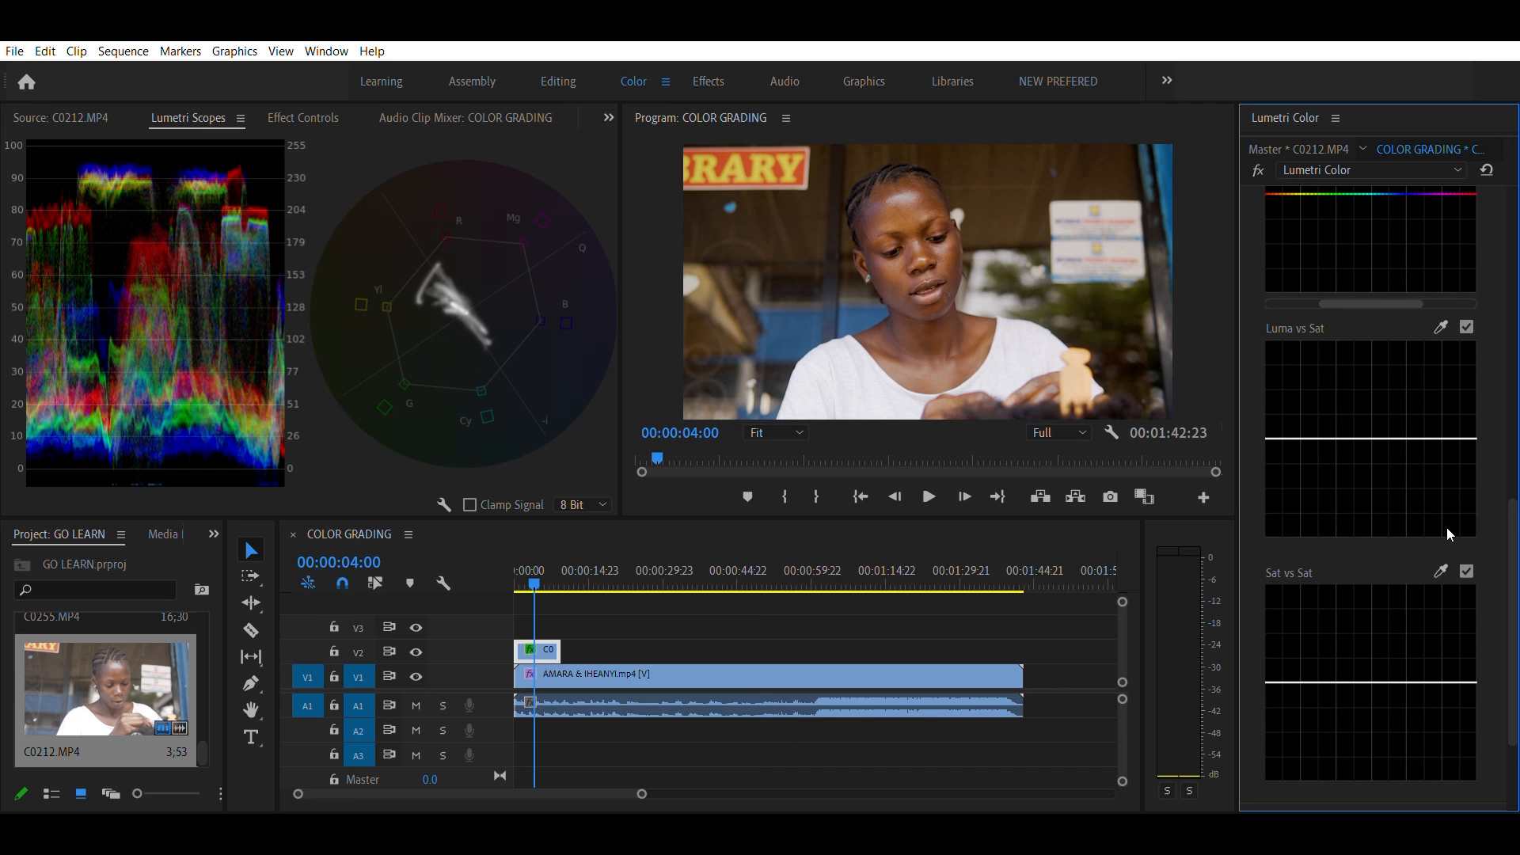